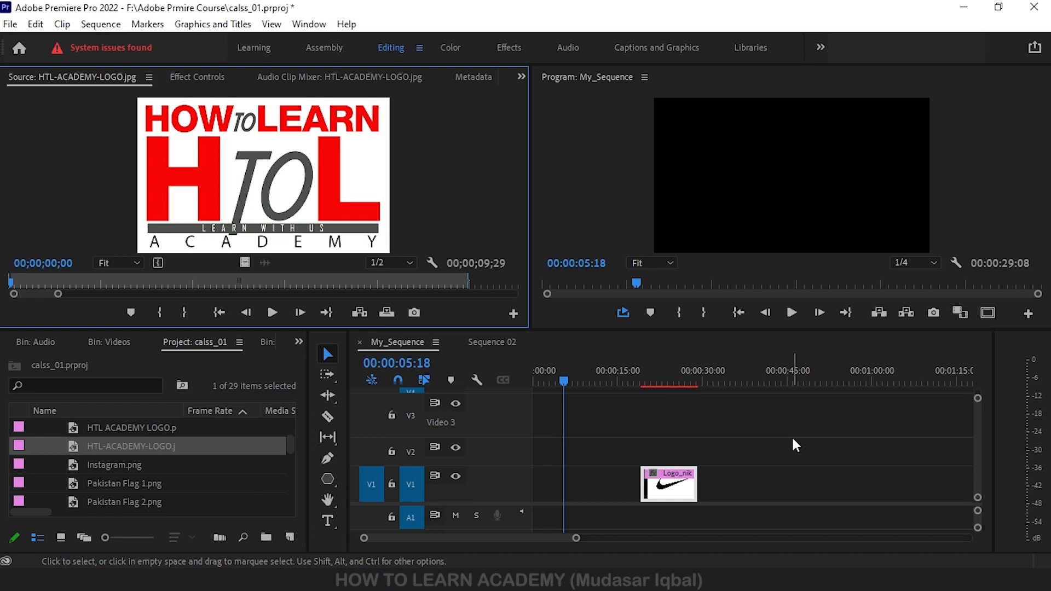
# Set the shape tool to Rectangle and, with the Pen tool, draw a closed four-cornered shape in the video frame at 00:00:05:18
pyautogui.click(328, 480)
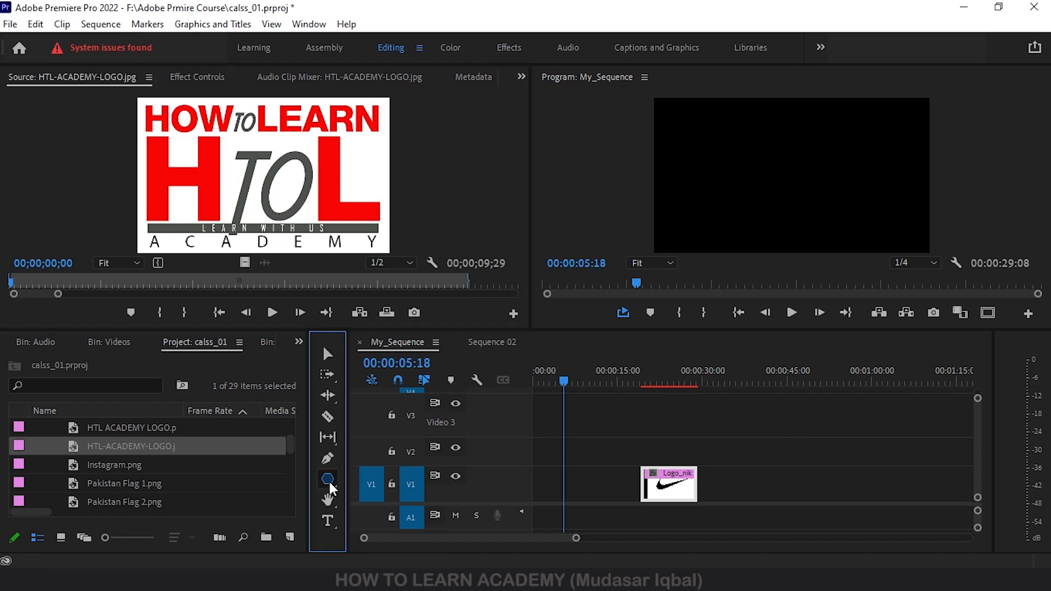
pyautogui.click(377, 478)
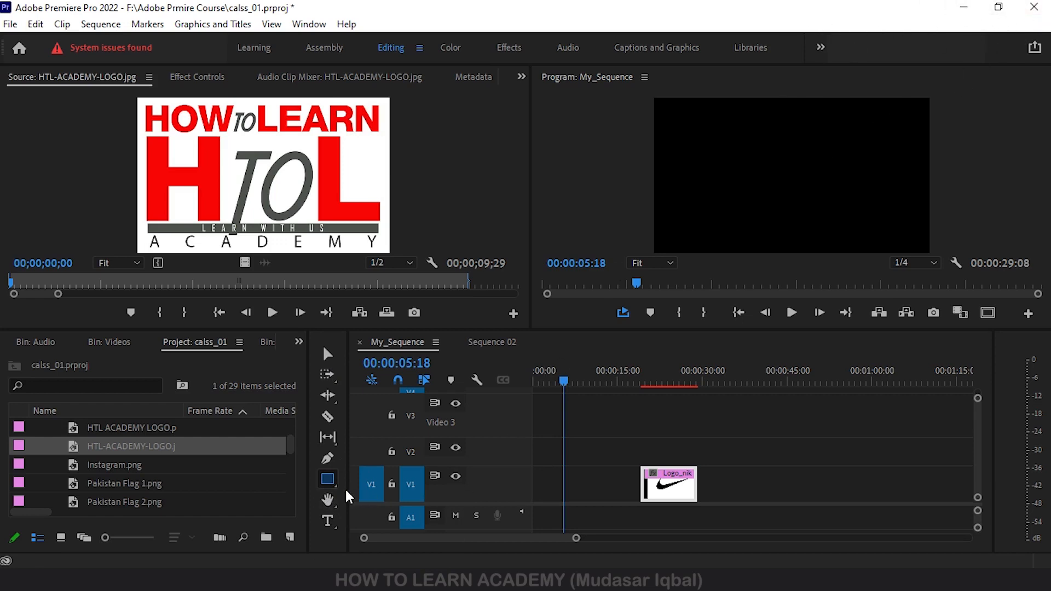
pyautogui.click(327, 460)
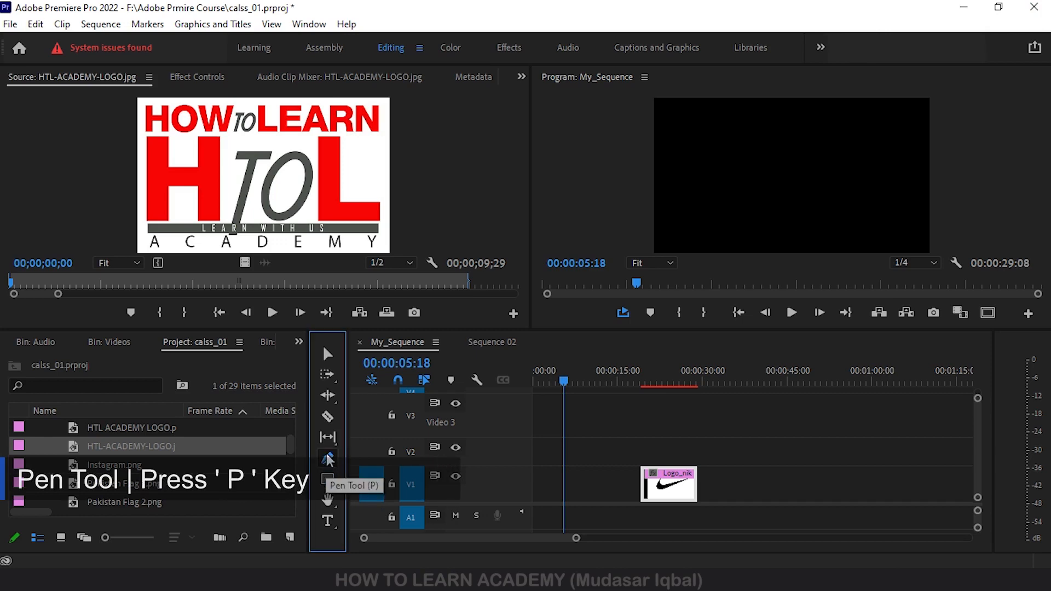
pyautogui.click(699, 133)
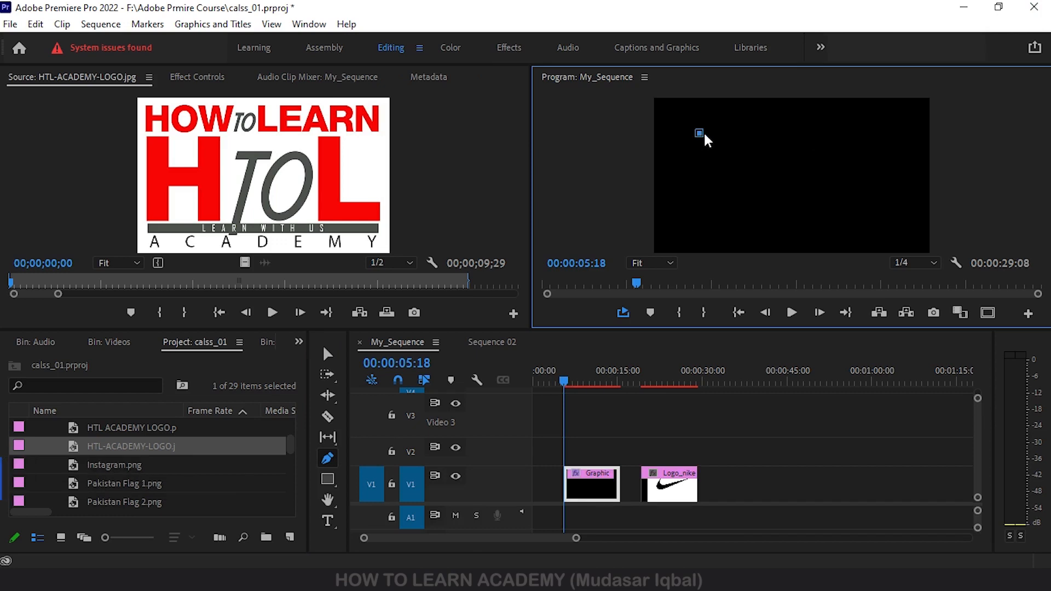
pyautogui.click(881, 132)
pyautogui.click(883, 223)
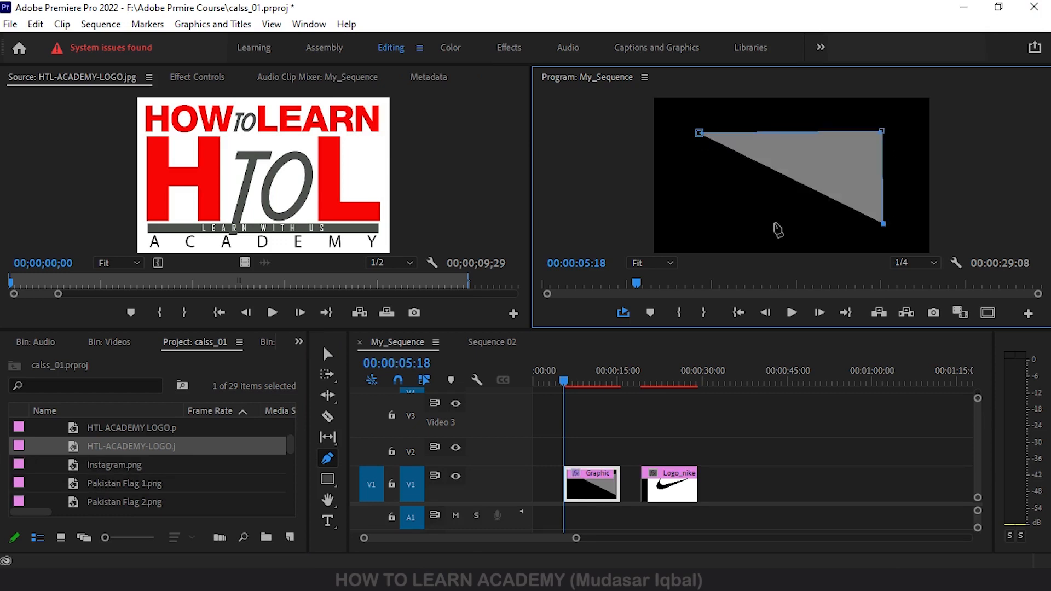
pyautogui.click(703, 236)
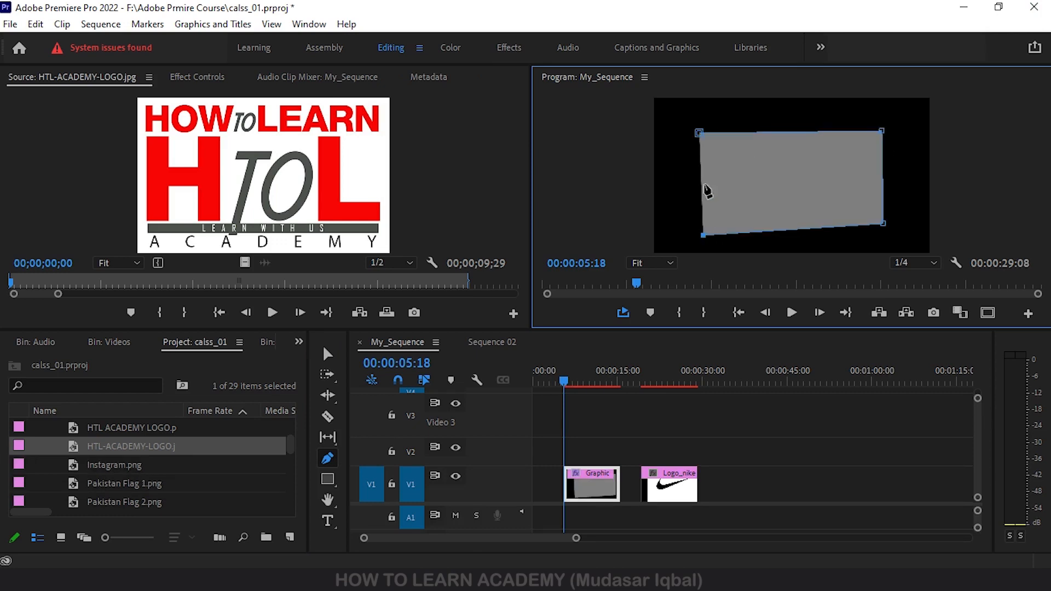
pyautogui.click(699, 134)
pyautogui.click(700, 135)
# Move the shape's upper-right and lower-right corner points slightly inward to even out its sides
pyautogui.moveTo(883, 130)
pyautogui.mouseDown()
pyautogui.moveTo(885, 149)
pyautogui.moveTo(885, 117)
pyautogui.moveTo(880, 141)
pyautogui.moveTo(865, 129)
pyautogui.moveTo(874, 133)
pyautogui.mouseUp()
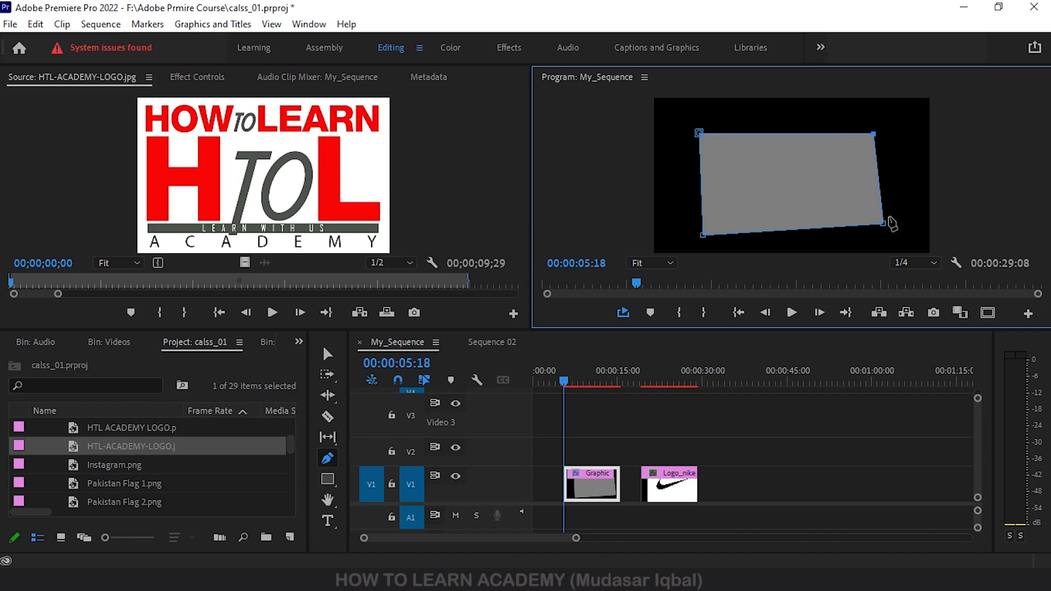
pyautogui.moveTo(887, 223); pyautogui.dragTo(879, 233)
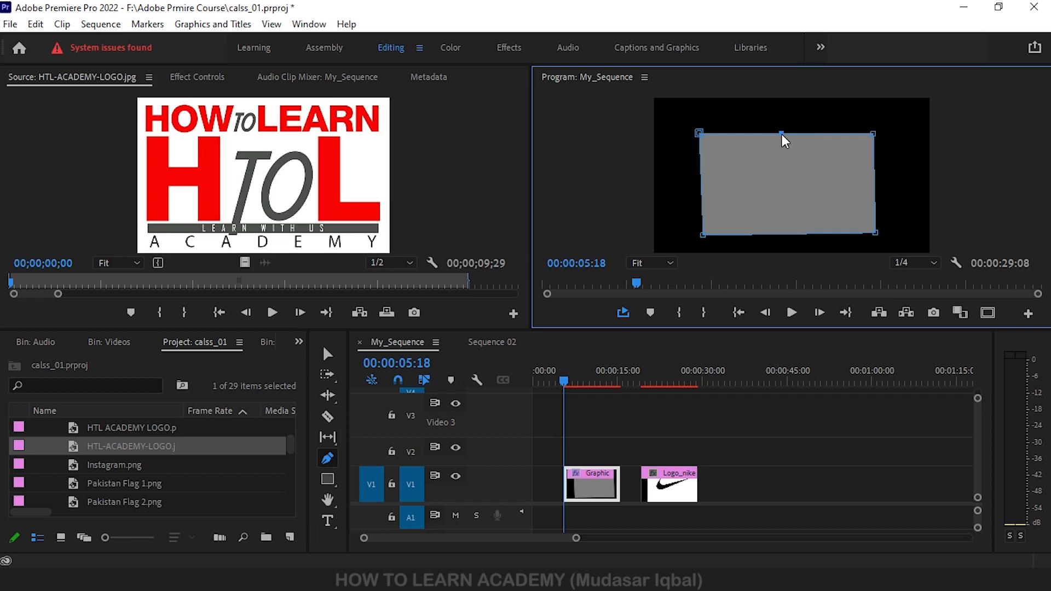
# Add an anchor point midway along each of the shape's four sides and pull each inward to form a four-pointed star
pyautogui.moveTo(782, 134); pyautogui.dragTo(784, 158)
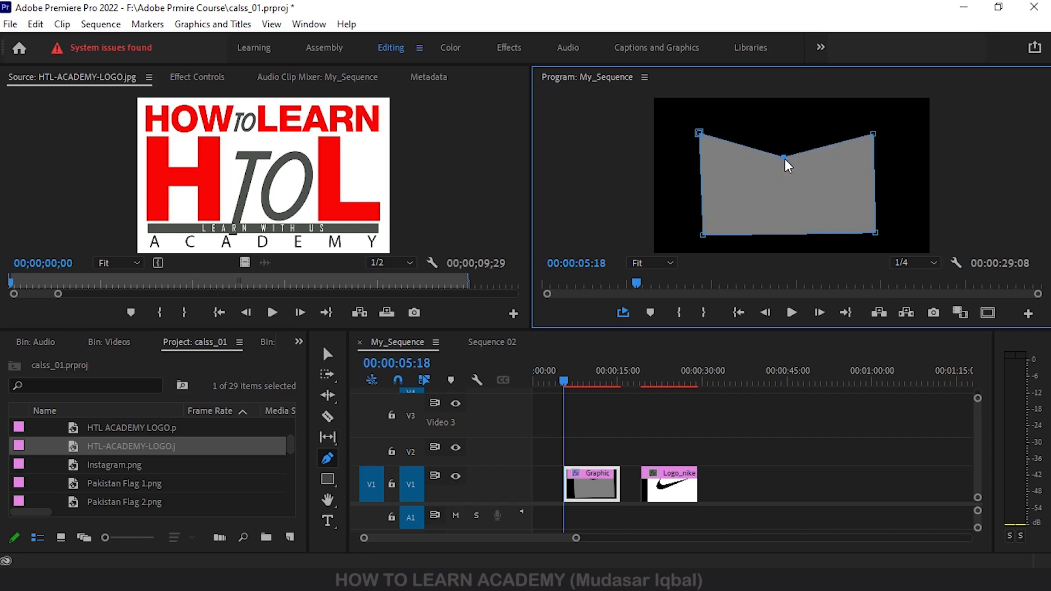
pyautogui.click(784, 235)
pyautogui.moveTo(785, 235); pyautogui.dragTo(782, 205)
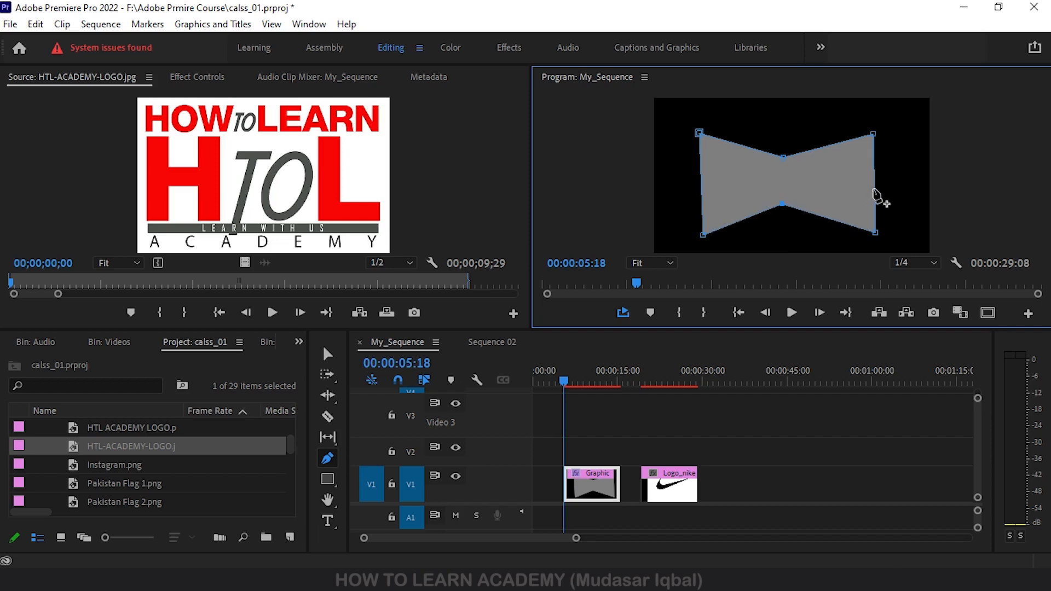
pyautogui.moveTo(874, 188); pyautogui.dragTo(842, 187)
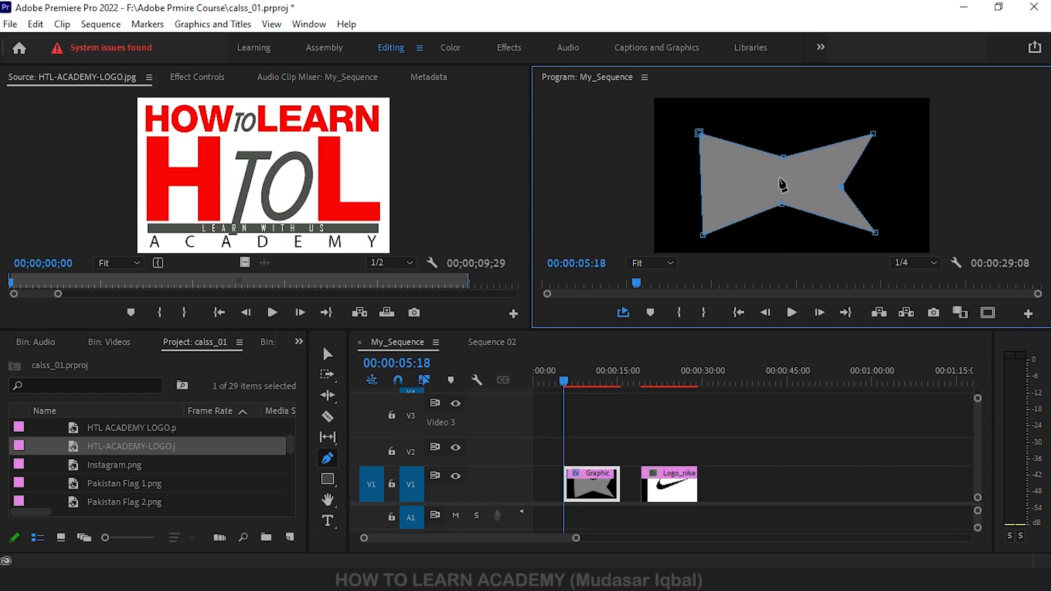
pyautogui.click(701, 191)
pyautogui.moveTo(703, 192); pyautogui.dragTo(732, 189)
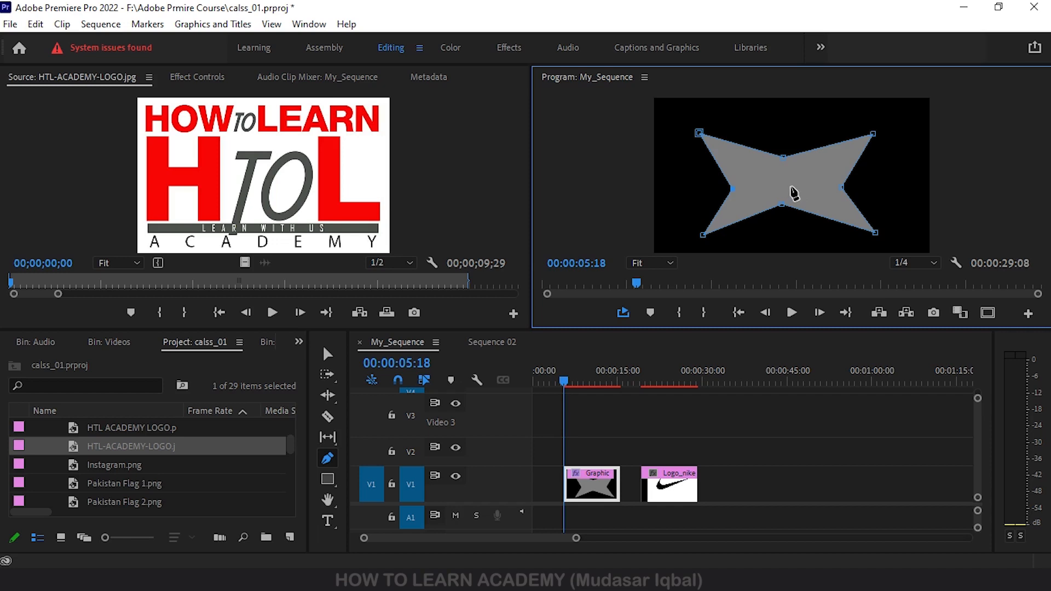
# Delete the four mid-side anchor points, try deleting the upper-right corner point as well, and undo that last deletion
pyautogui.click(733, 190)
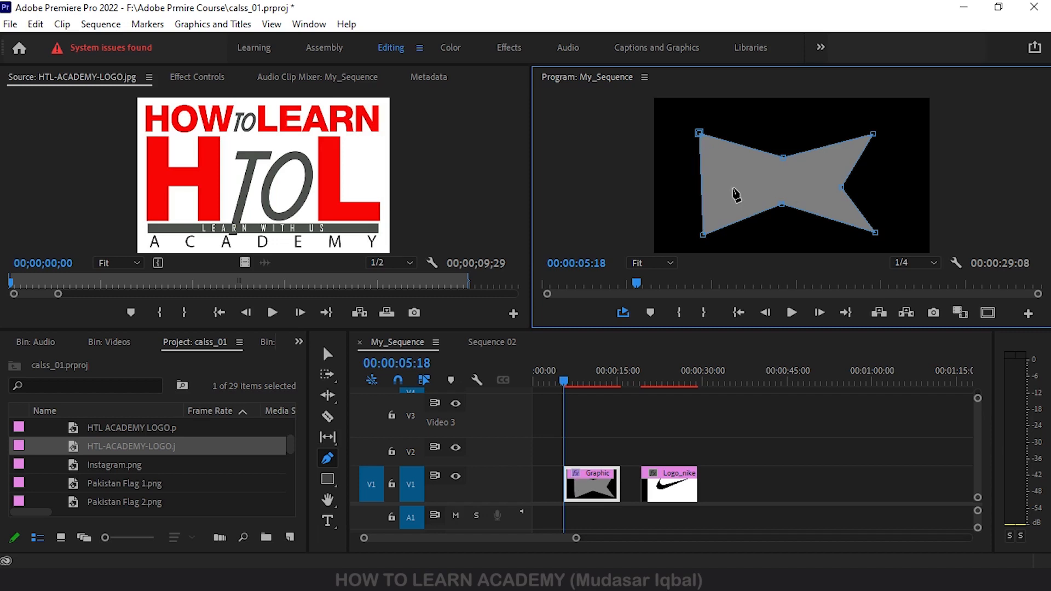
pyautogui.click(784, 158)
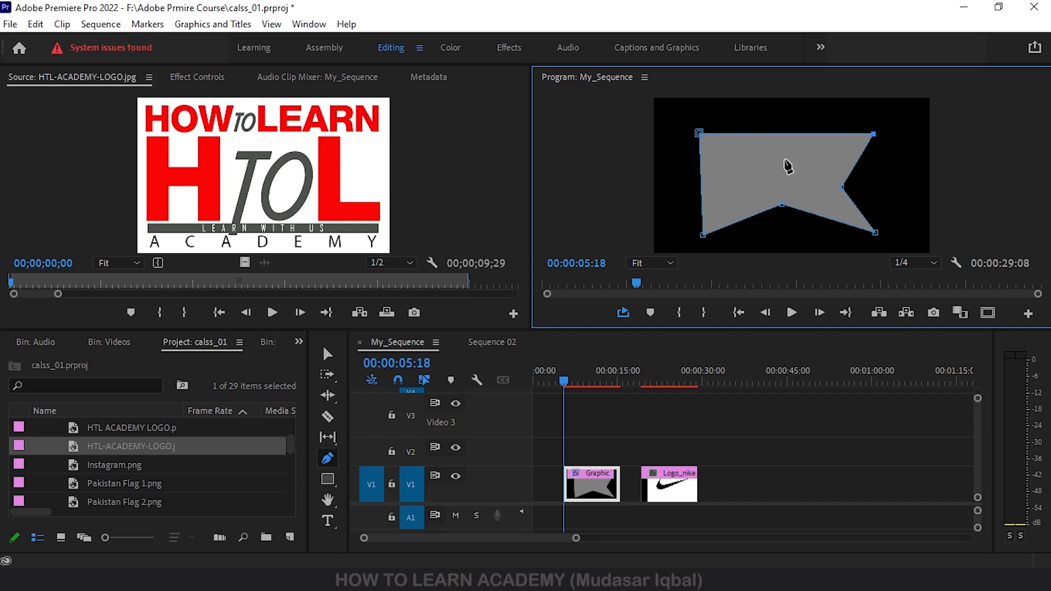
pyautogui.click(782, 205)
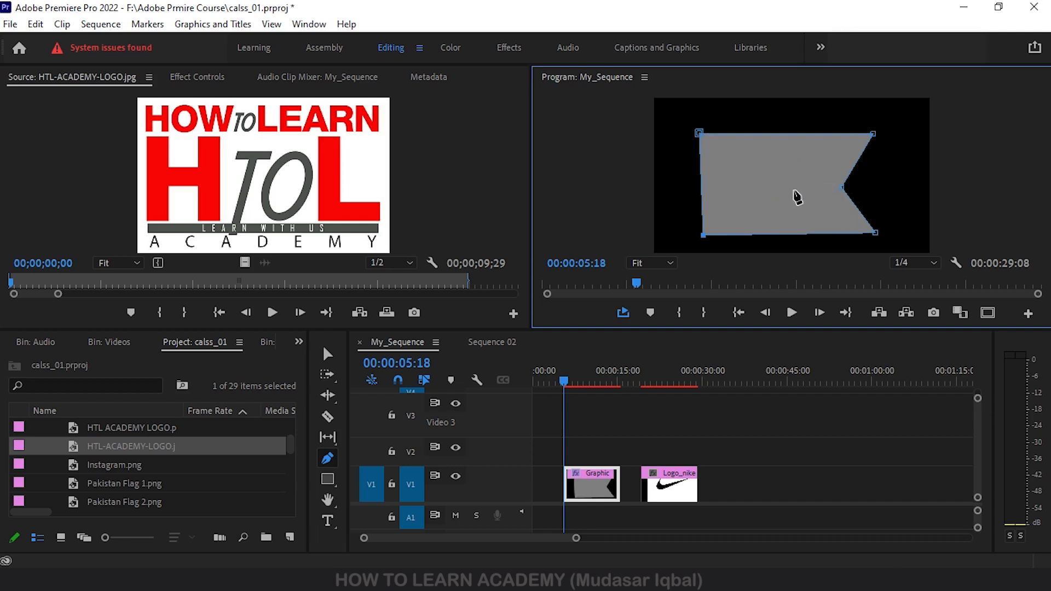
pyautogui.click(841, 190)
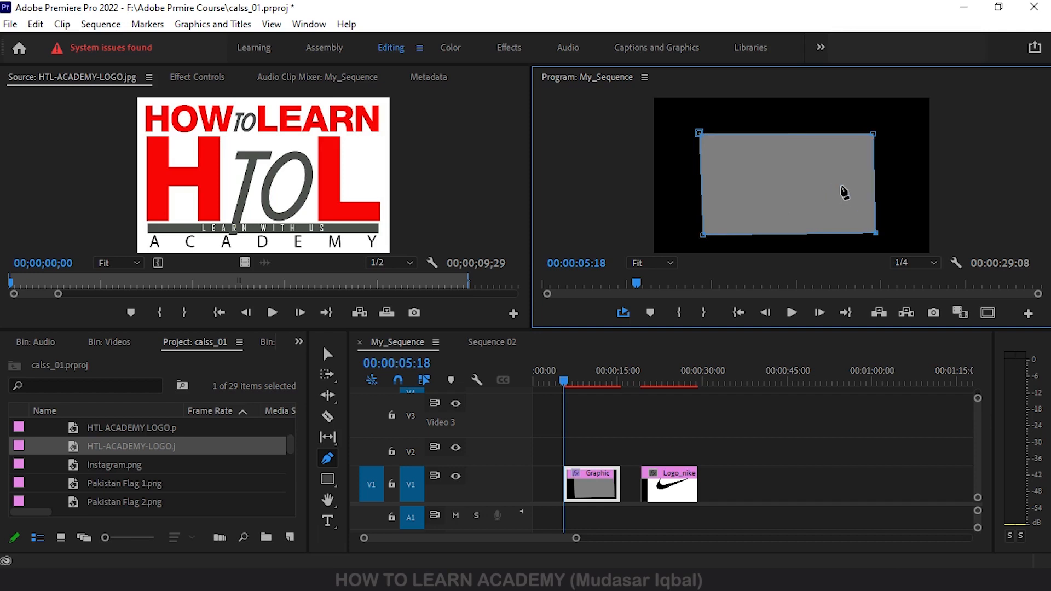
pyautogui.click(873, 134)
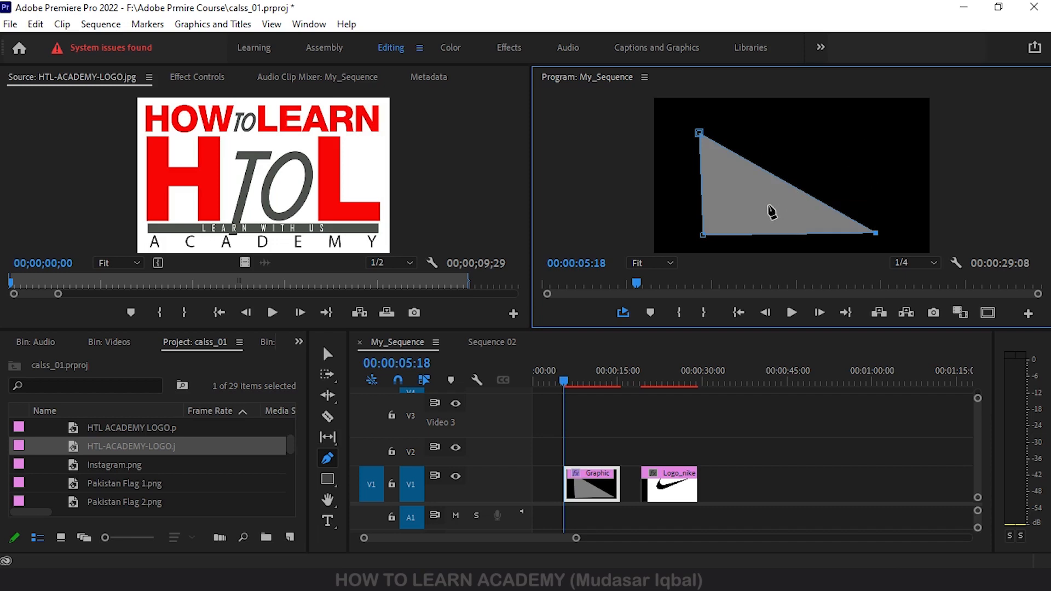
pyautogui.hotkey('ctrl', 'z')
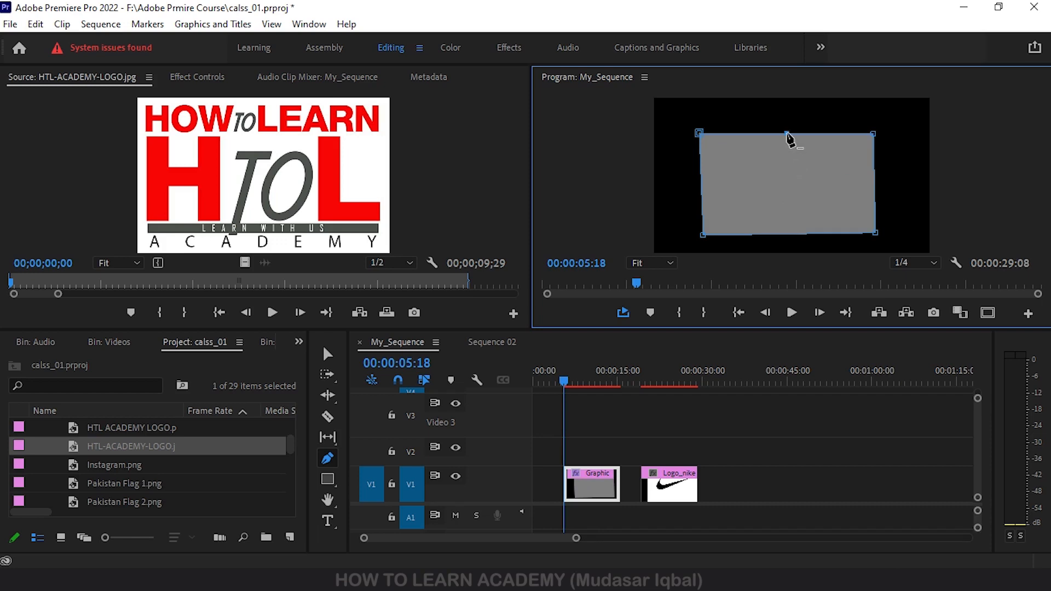
# Add an anchor point midway along the shape's top edge, bend the edge into a wave, and adjust the point's Bezier handles
pyautogui.click(787, 133)
pyautogui.moveTo(787, 134); pyautogui.dragTo(827, 115)
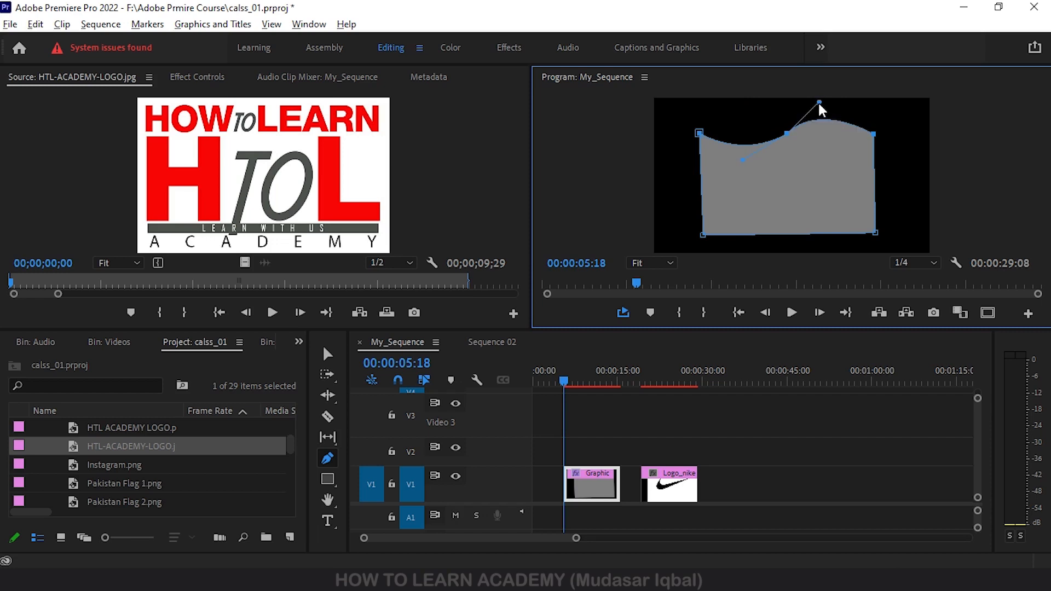
pyautogui.moveTo(818, 102)
pyautogui.keyDown('alt'); pyautogui.mouseDown()
pyautogui.moveTo(823, 116)
pyautogui.moveTo(826, 107)
pyautogui.mouseUp(); pyautogui.keyUp('alt')
pyautogui.moveTo(825, 106); pyautogui.dragTo(826, 133)
pyautogui.hotkey('alt', 'shift')
pyautogui.hotkey('alt', 'shift')
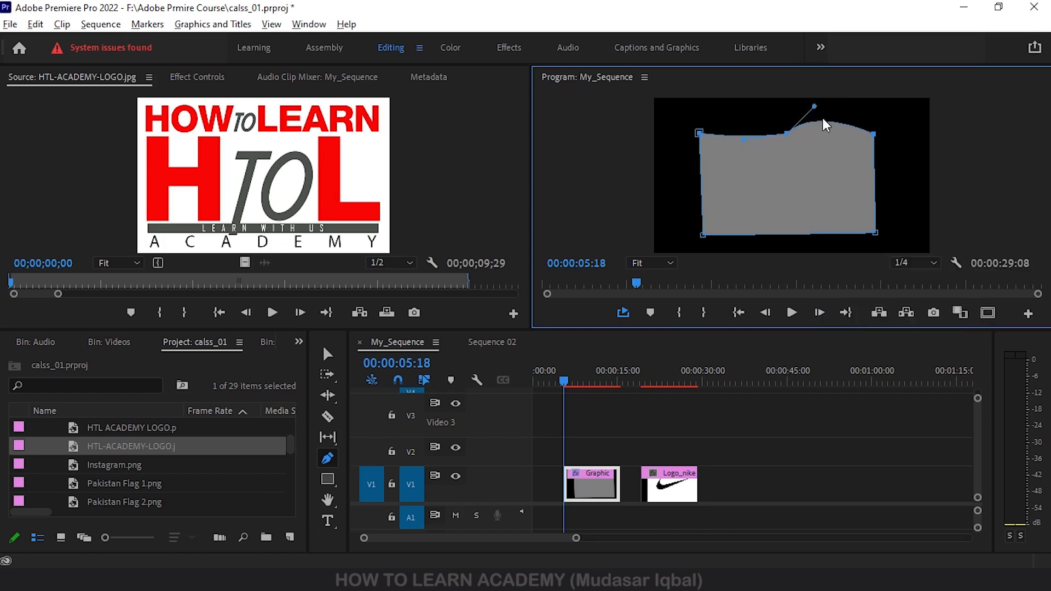
pyautogui.moveTo(887, 266)
pyautogui.mouseDown()
pyautogui.moveTo(950, 237)
pyautogui.moveTo(812, 133)
pyautogui.moveTo(823, 141)
pyautogui.mouseUp()
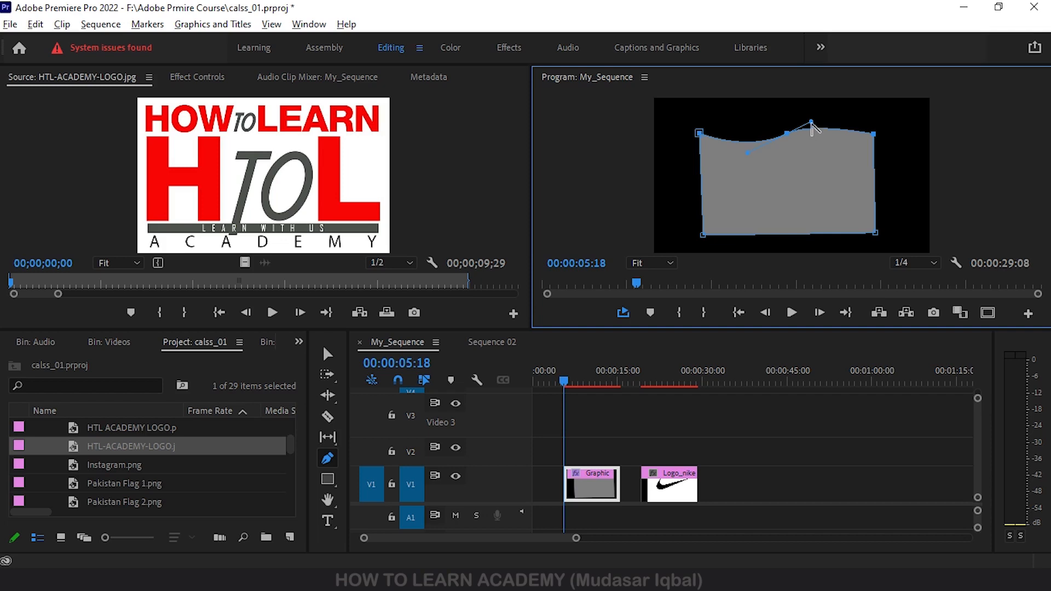
pyautogui.moveTo(811, 122)
pyautogui.mouseDown()
pyautogui.moveTo(814, 159)
pyautogui.moveTo(816, 122)
pyautogui.mouseUp()
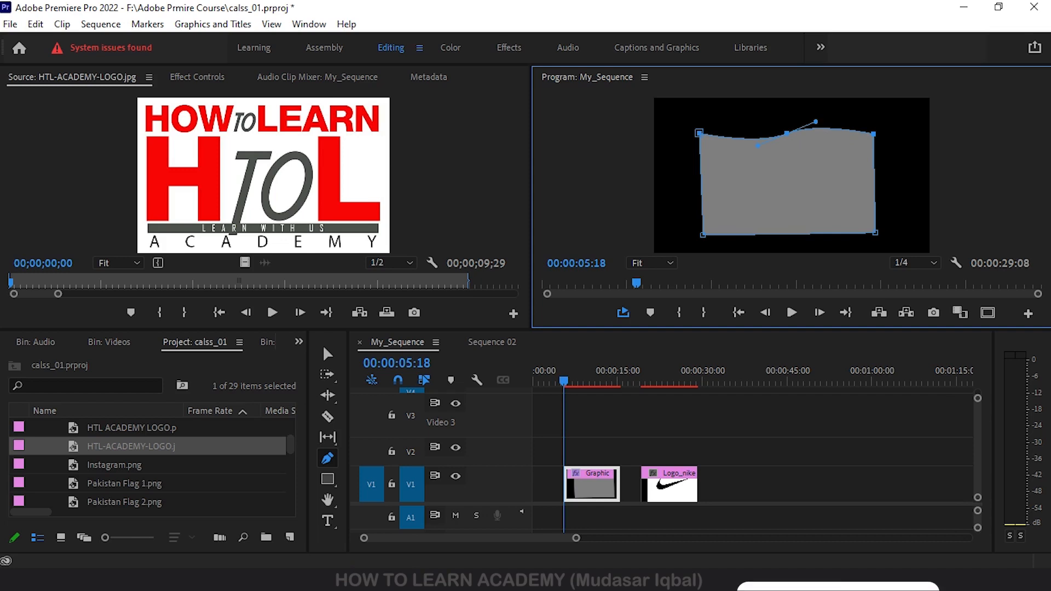
pyautogui.click(788, 135)
# Place the playhead at 00:00:23:03 over the Nike logo clip and set the Program monitor zoom to 150% for tracing
pyautogui.moveTo(661, 378); pyautogui.dragTo(665, 376)
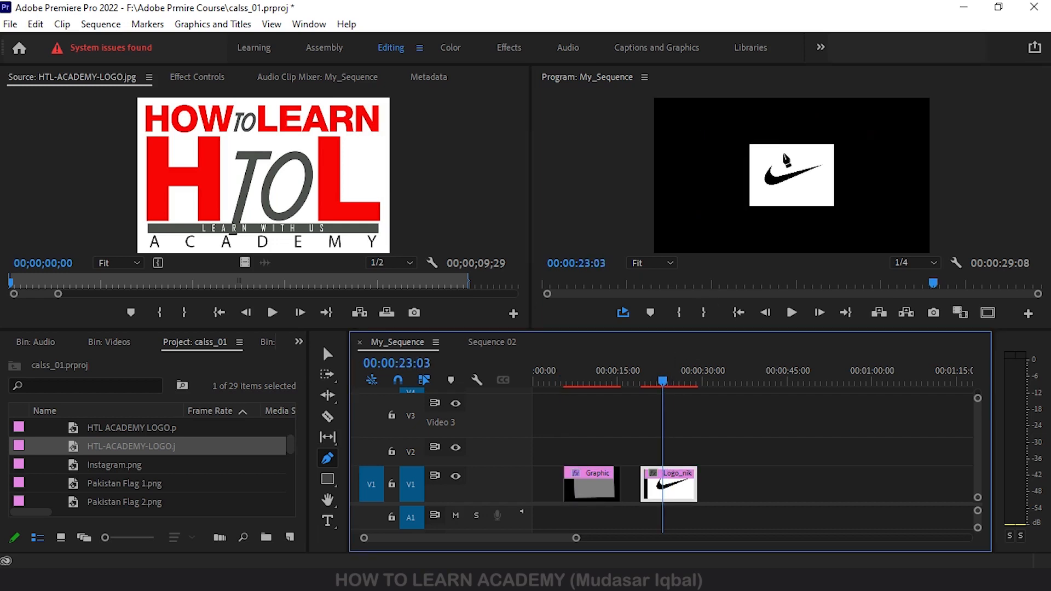
pyautogui.click(664, 265)
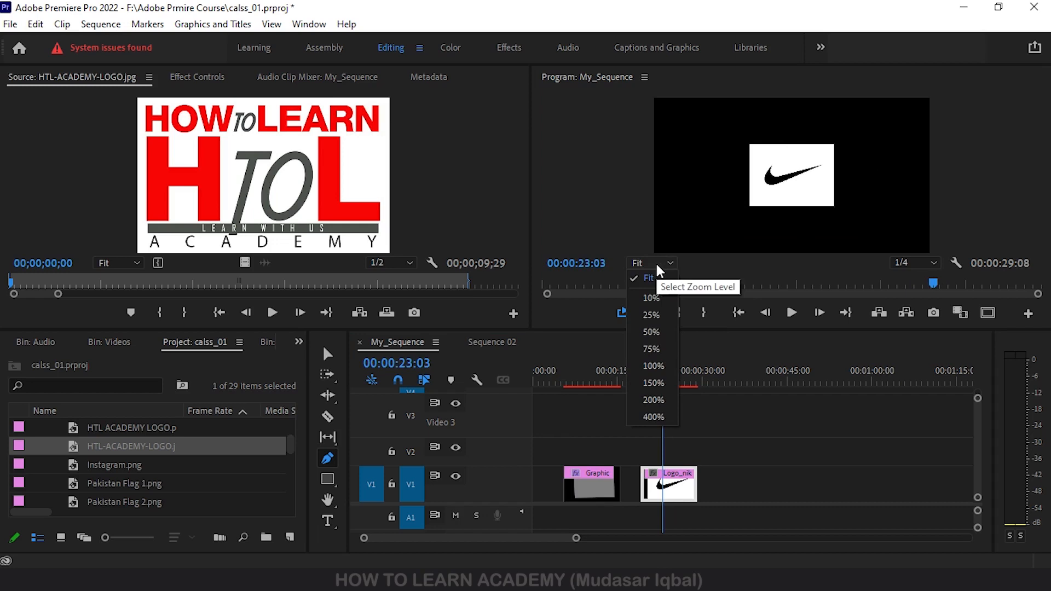
pyautogui.click(662, 352)
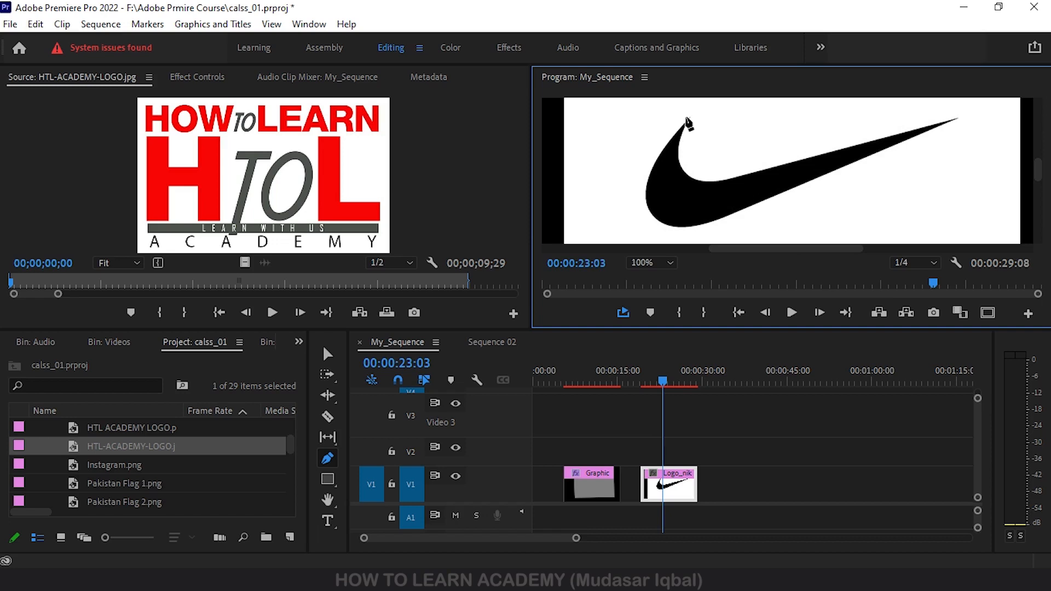
pyautogui.click(665, 260)
pyautogui.click(657, 383)
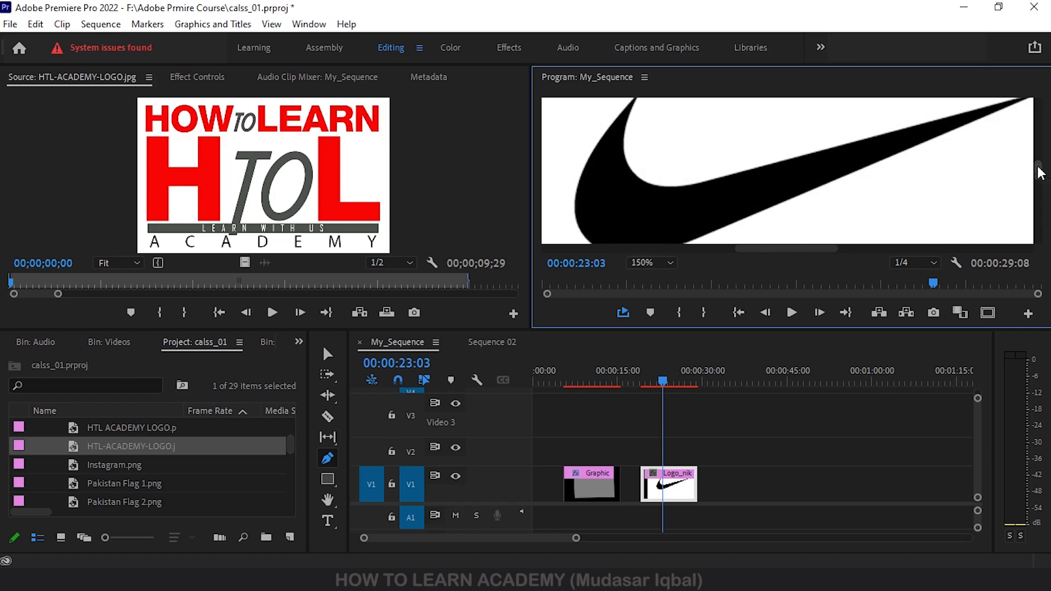
pyautogui.moveTo(1038, 178); pyautogui.dragTo(1039, 172)
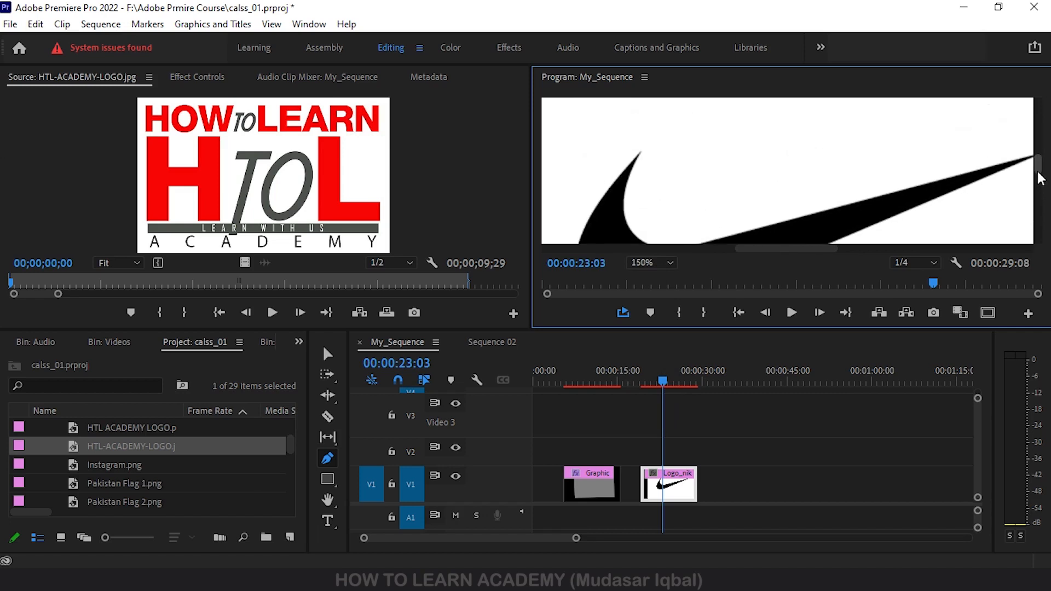
# Start tracing the Nike swoosh with the Pen tool, placing points at its left tip, inner bend and right tip
pyautogui.click(637, 145)
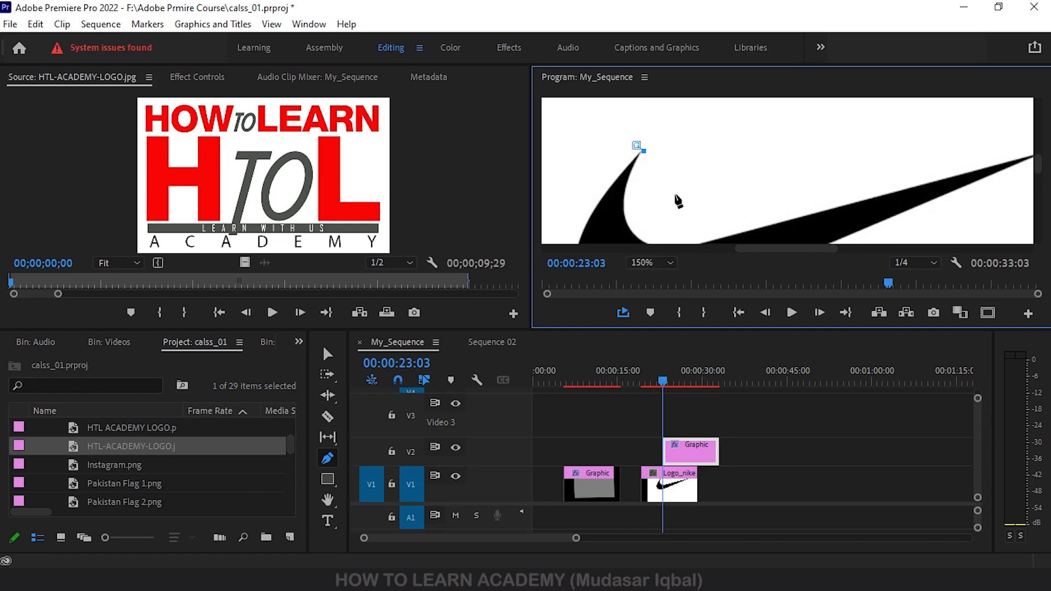
pyautogui.moveTo(1039, 165); pyautogui.dragTo(1041, 180)
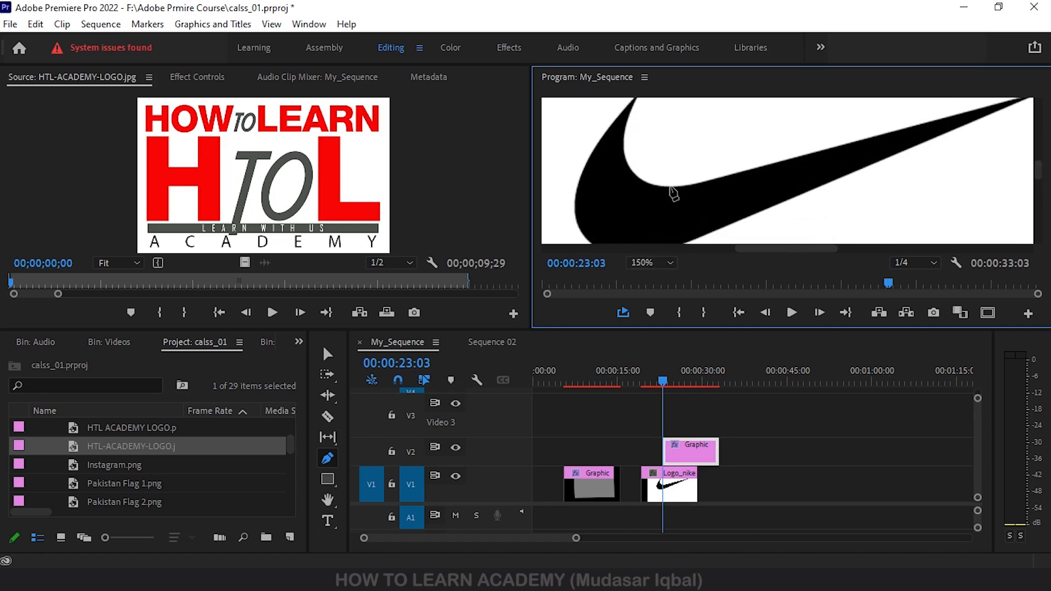
pyautogui.click(690, 185)
pyautogui.moveTo(760, 247); pyautogui.dragTo(799, 247)
pyautogui.moveTo(1038, 176); pyautogui.dragTo(1038, 164)
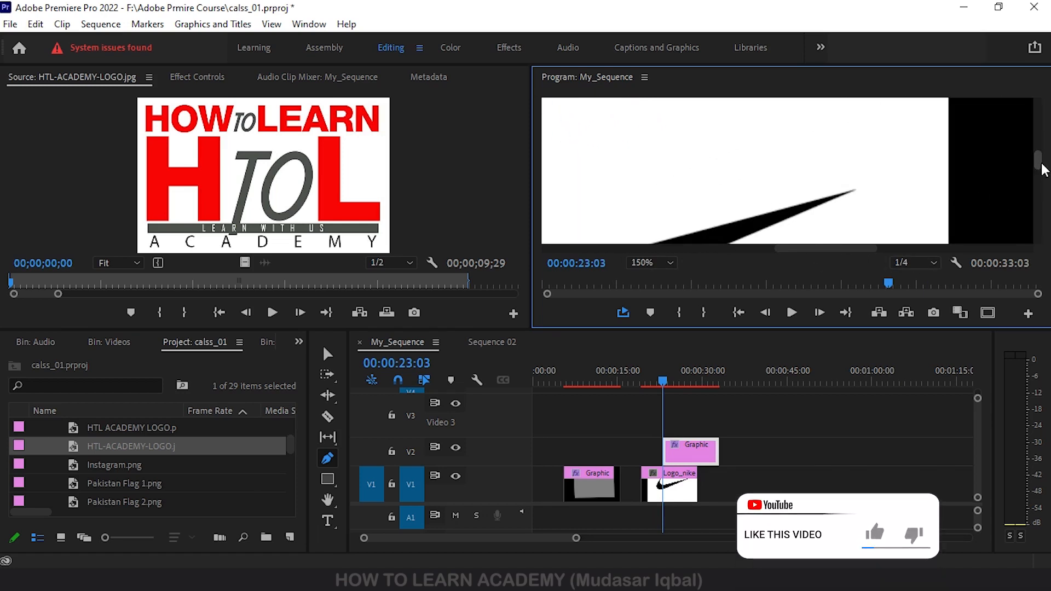
pyautogui.click(855, 187)
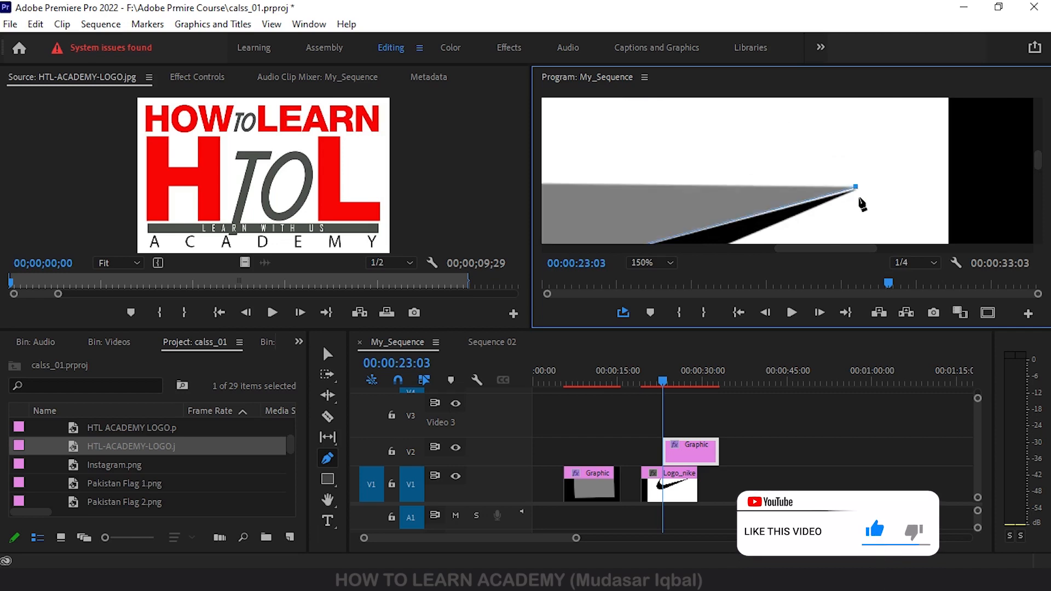
pyautogui.click(859, 197)
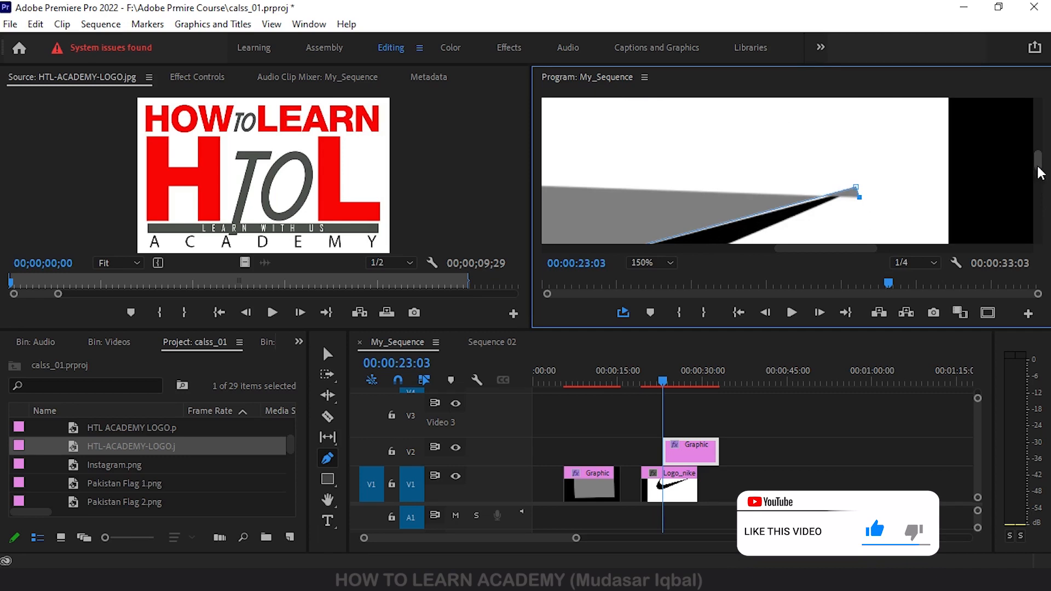
# Add a point on the swoosh's bottom edge and close the traced path at its starting point on the left tip
pyautogui.moveTo(1040, 173); pyautogui.dragTo(1039, 191)
pyautogui.moveTo(840, 248); pyautogui.dragTo(793, 249)
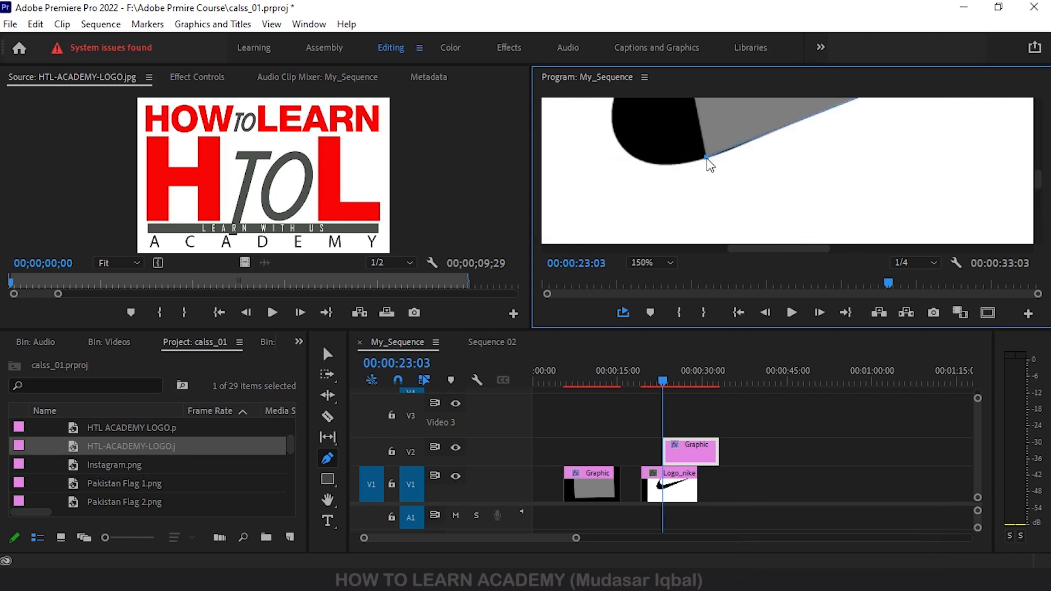
pyautogui.moveTo(1038, 193); pyautogui.dragTo(1039, 181)
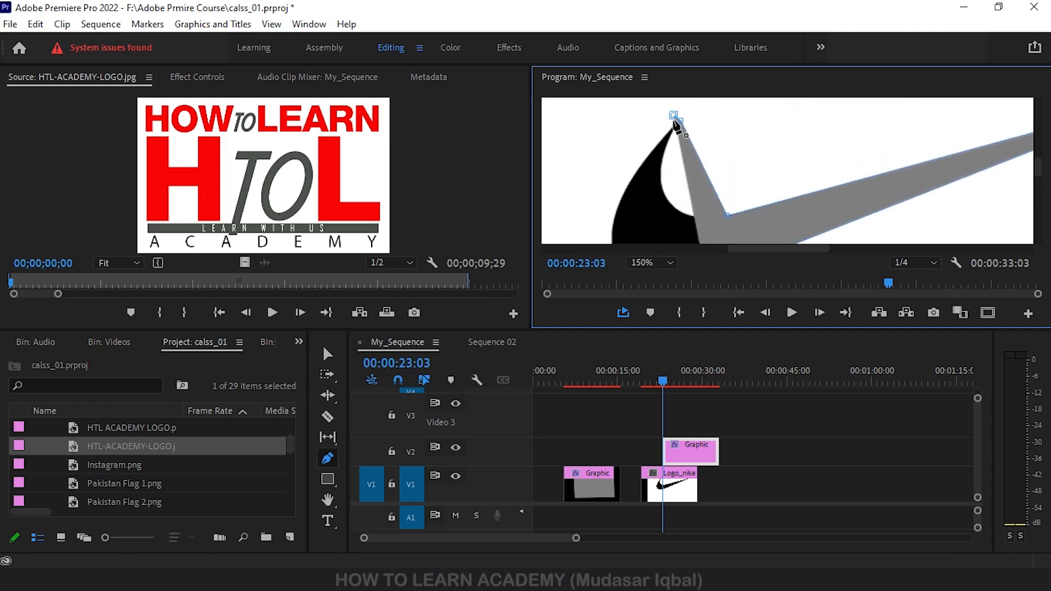
pyautogui.click(673, 116)
pyautogui.press('space')
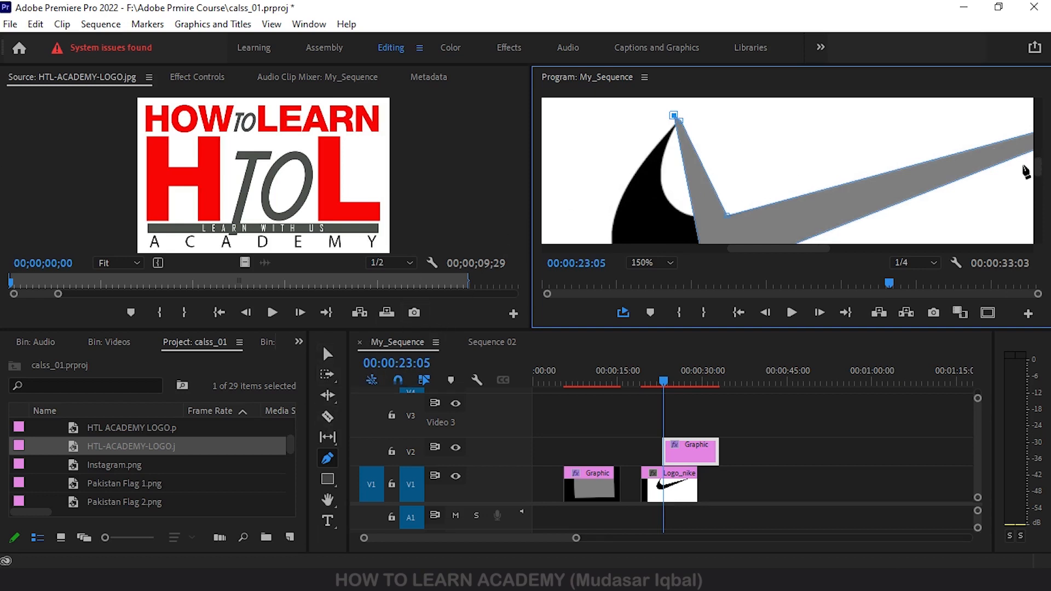
# Curve the swoosh's bottom anchor with Bezier handles to fit the left belly, and shorten its right handle to straighten the lower edge
pyautogui.moveTo(1042, 169); pyautogui.dragTo(1040, 180)
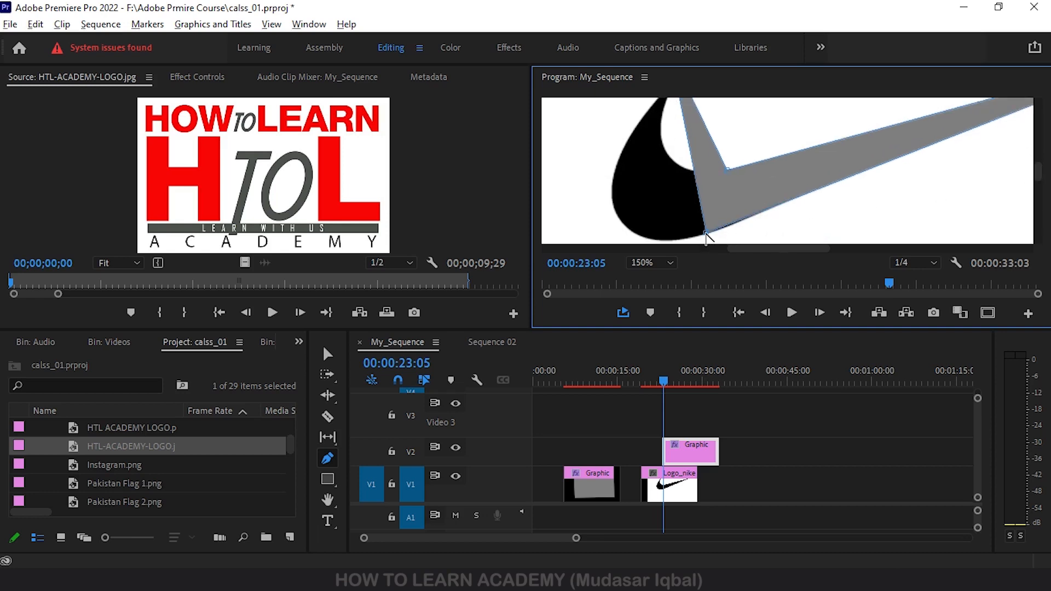
pyautogui.moveTo(706, 236); pyautogui.dragTo(522, 256)
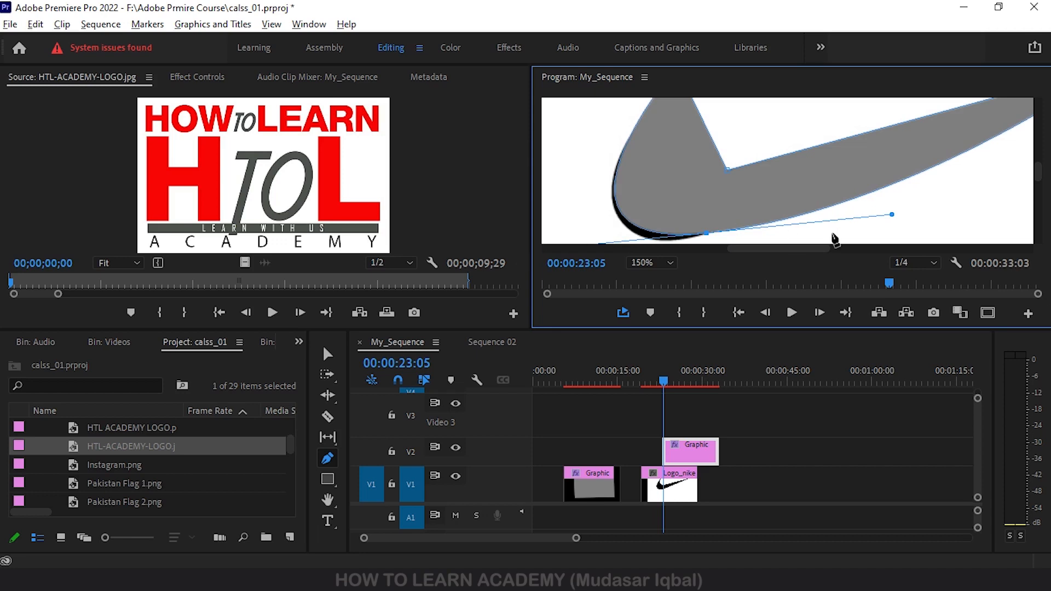
pyautogui.moveTo(895, 219); pyautogui.dragTo(718, 234)
pyautogui.hotkey('alt', 'shift')
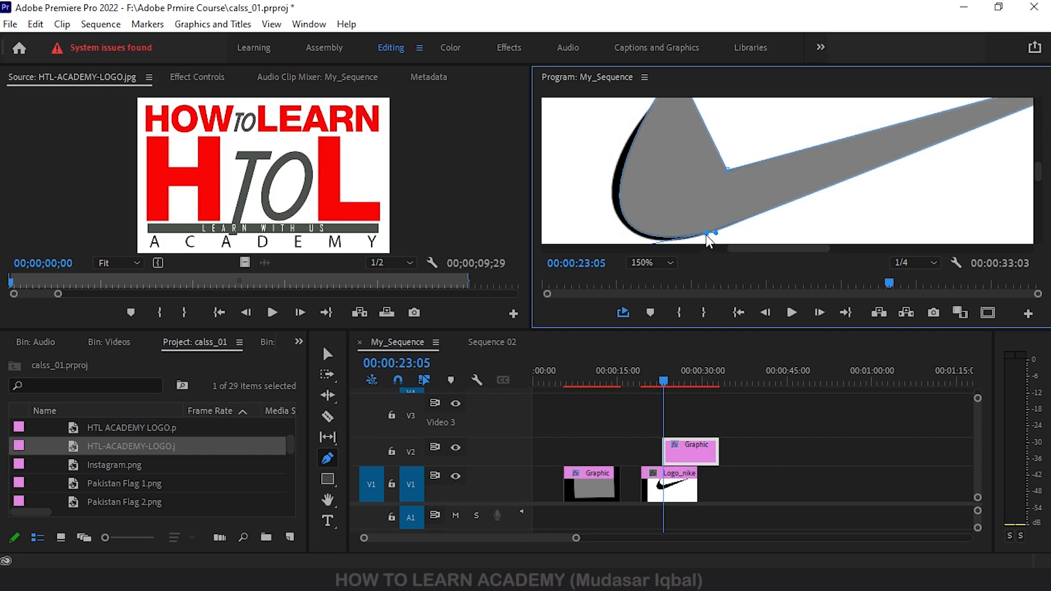
# Redirect the bottom anchor's left handle and add an anchor point on the lower-left curve, fitting it to the logo's rounded belly
pyautogui.press('space')
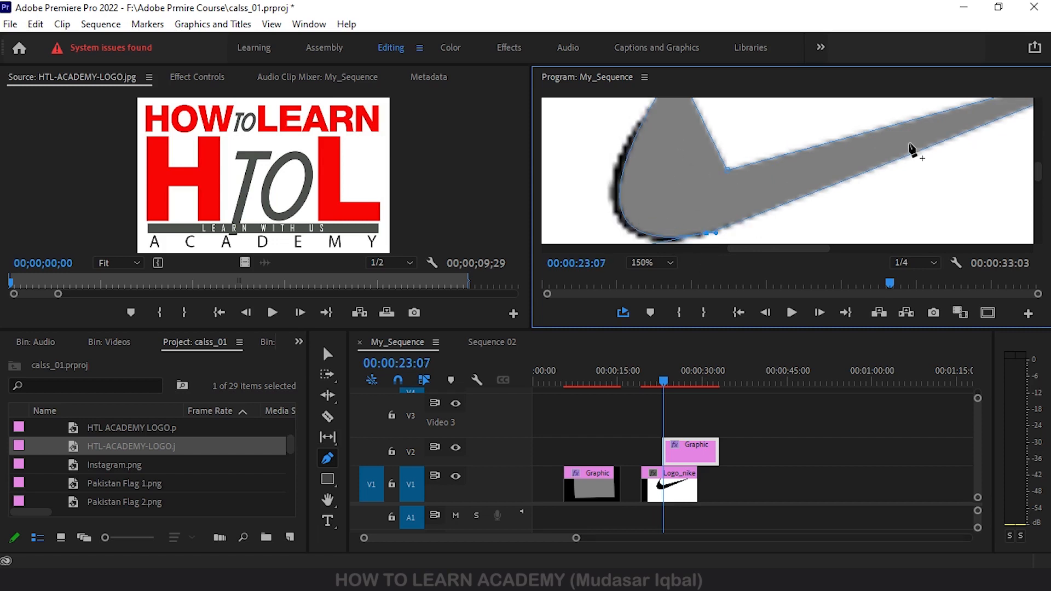
pyautogui.scroll(-3, 1036, 175)
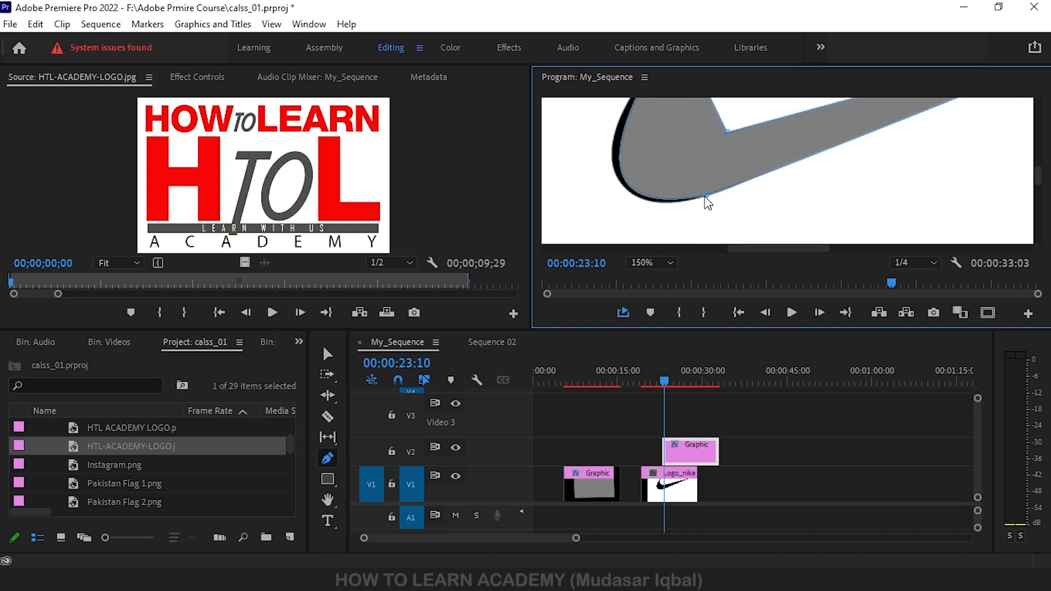
pyautogui.click(704, 196)
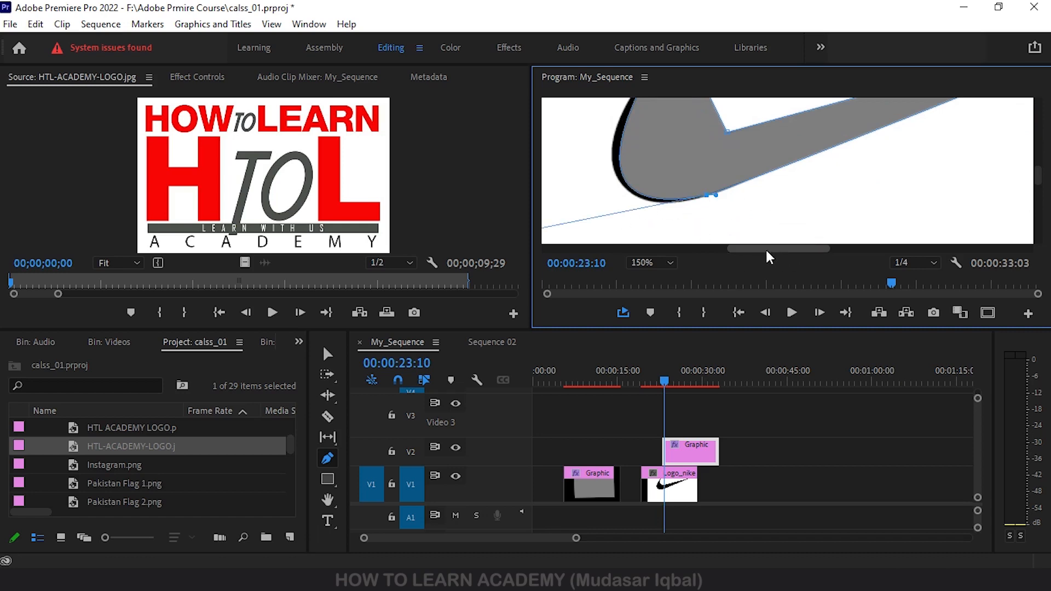
pyautogui.moveTo(773, 248); pyautogui.dragTo(744, 249)
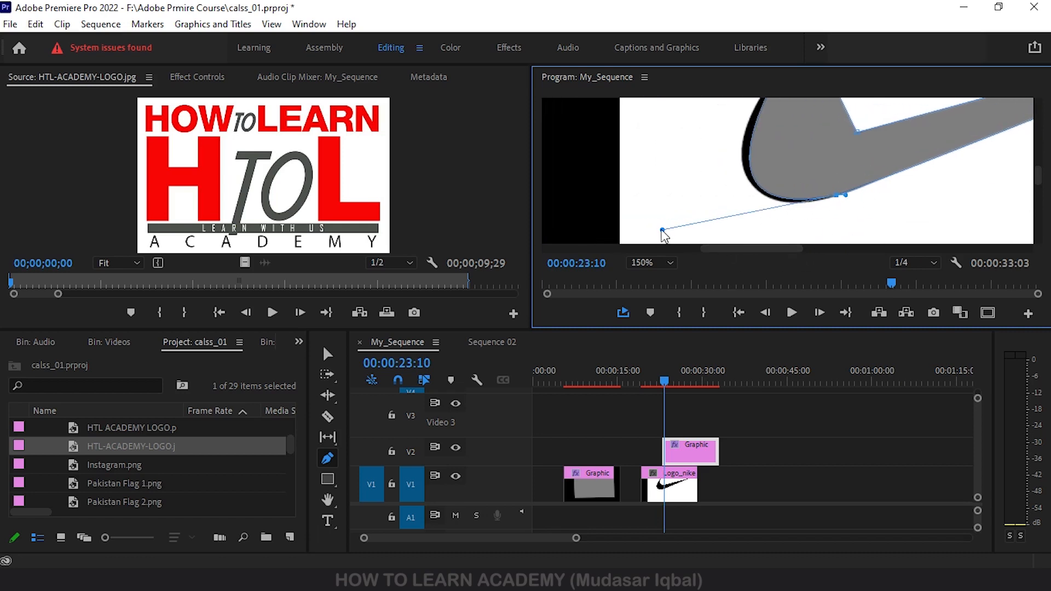
pyautogui.moveTo(663, 230); pyautogui.dragTo(651, 195)
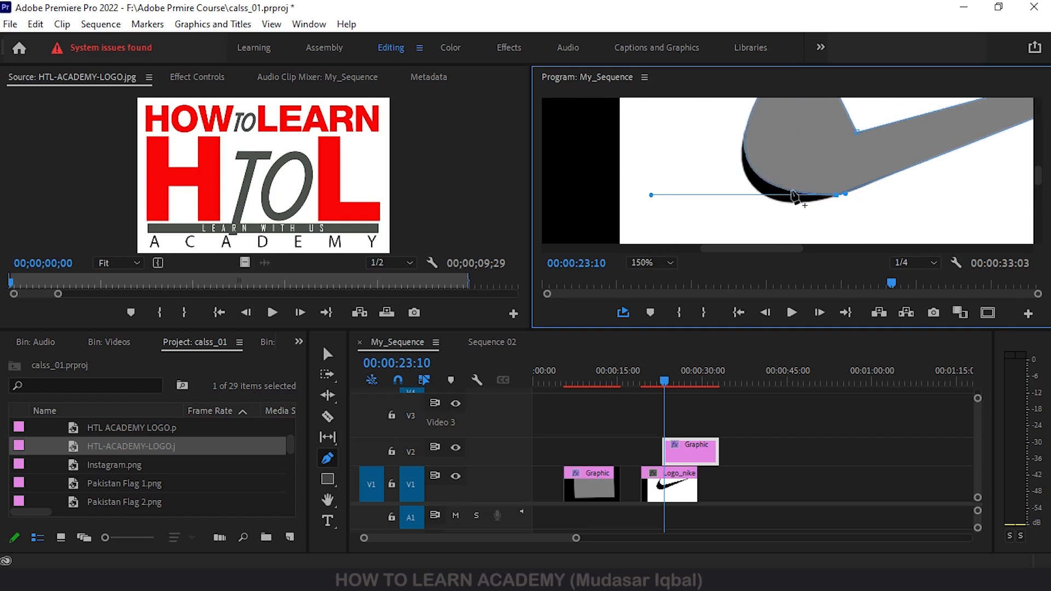
pyautogui.click(776, 193)
pyautogui.moveTo(776, 187); pyautogui.dragTo(810, 204)
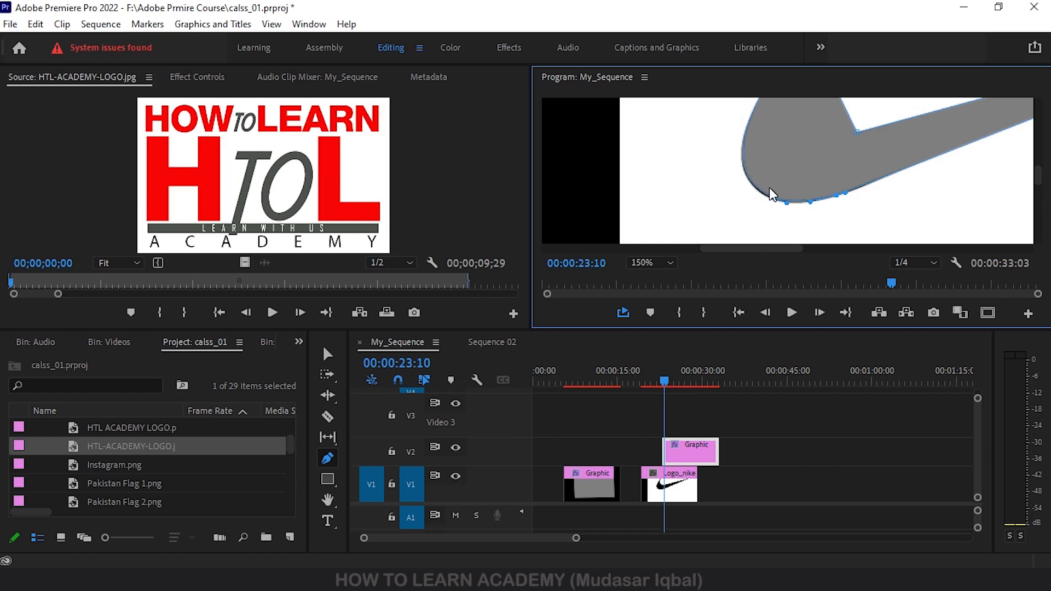
# Curve the swoosh's inner bend with Bezier handles, adjusting both handles until the upper edge follows the logo outline
pyautogui.scroll(2, 1038, 177)
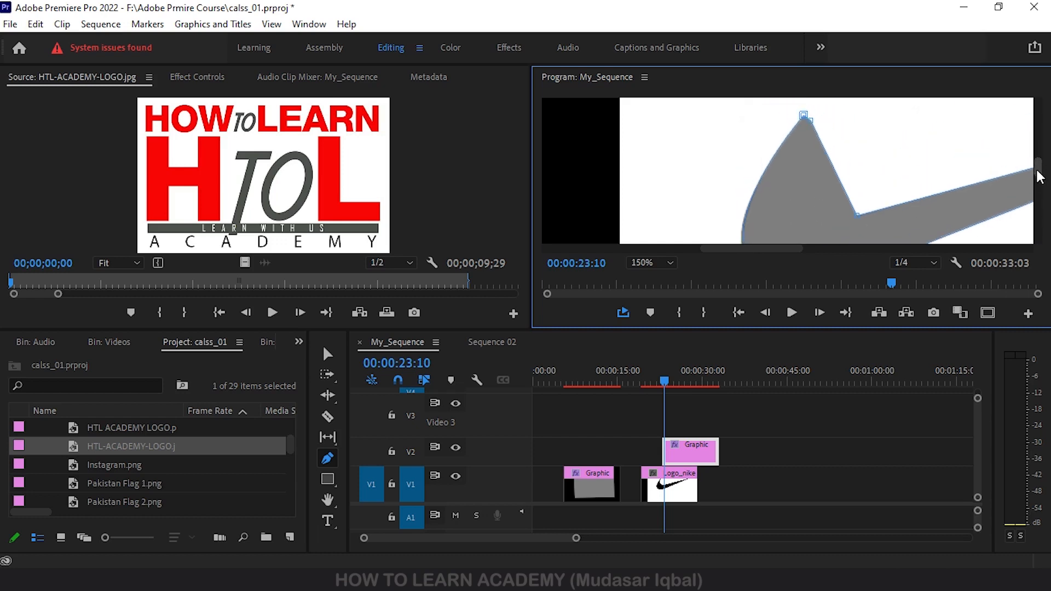
pyautogui.moveTo(857, 216); pyautogui.dragTo(961, 206)
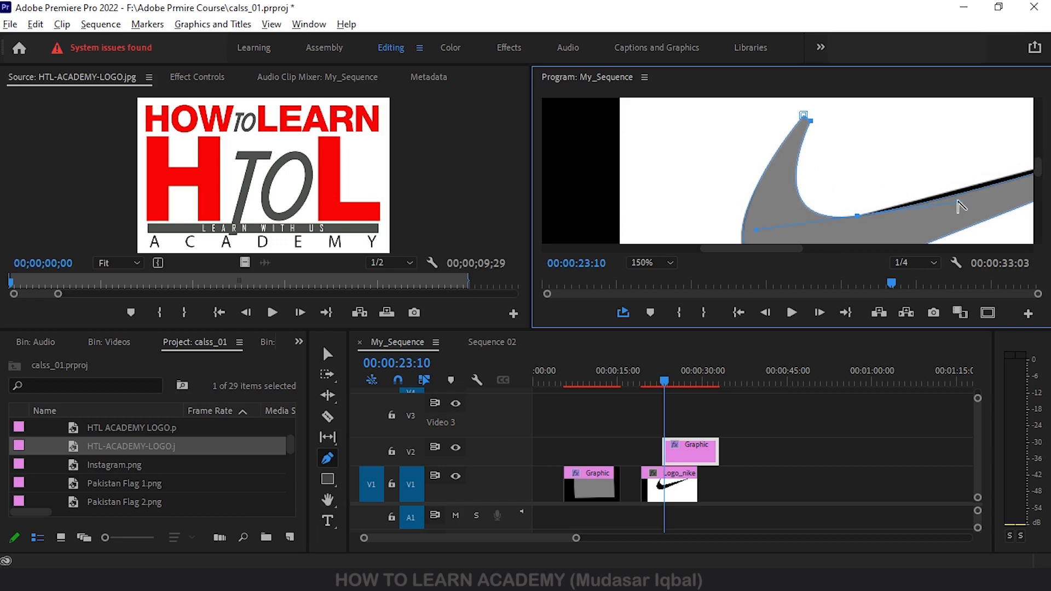
pyautogui.moveTo(958, 202); pyautogui.dragTo(956, 217)
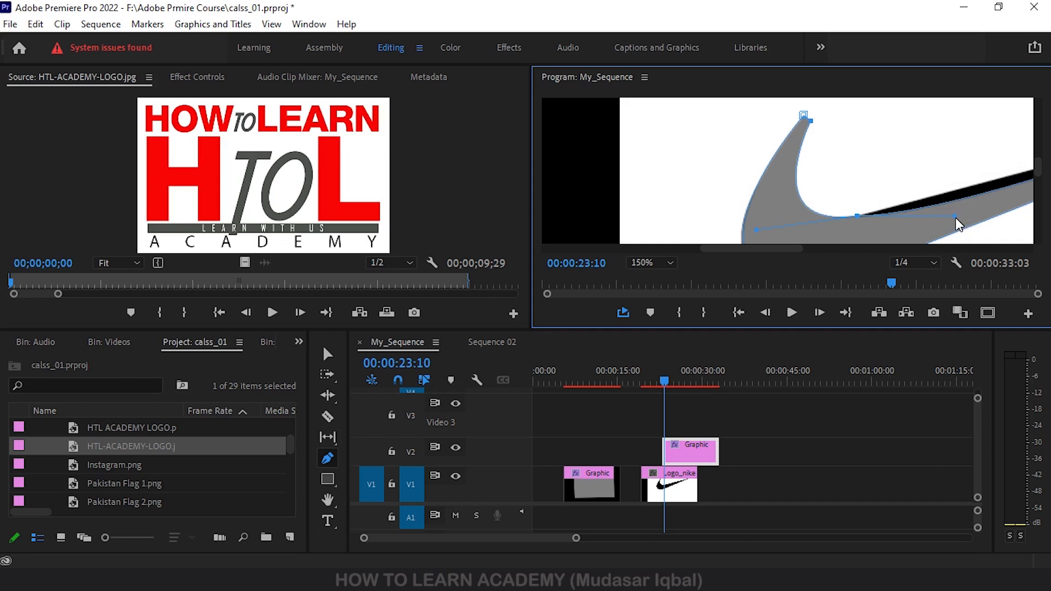
pyautogui.moveTo(954, 216)
pyautogui.mouseDown()
pyautogui.moveTo(953, 197)
pyautogui.moveTo(952, 218)
pyautogui.mouseUp()
pyautogui.moveTo(950, 216); pyautogui.dragTo(941, 189)
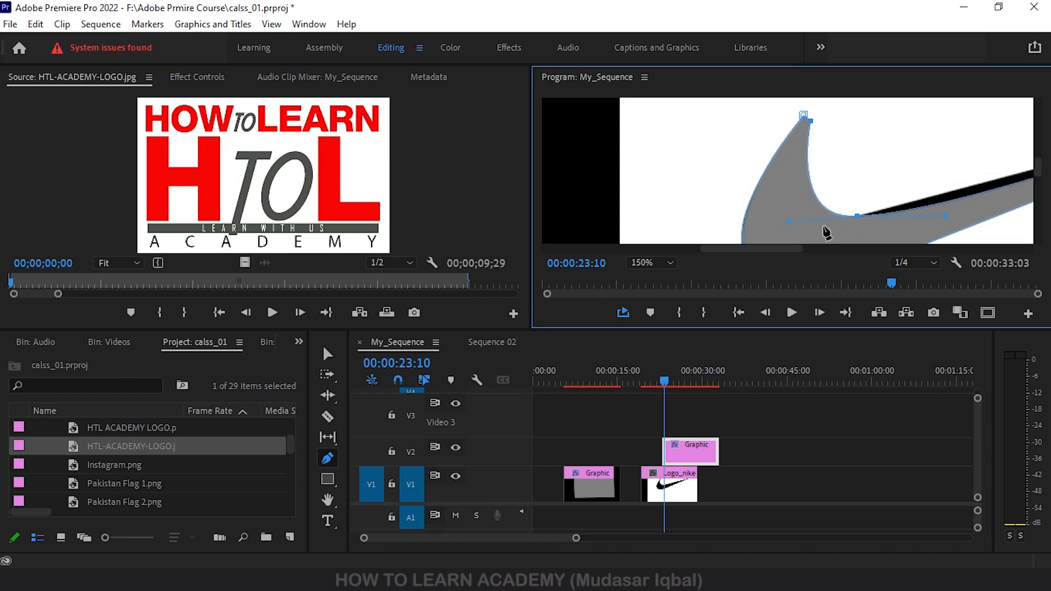
pyautogui.moveTo(787, 221); pyautogui.dragTo(745, 228)
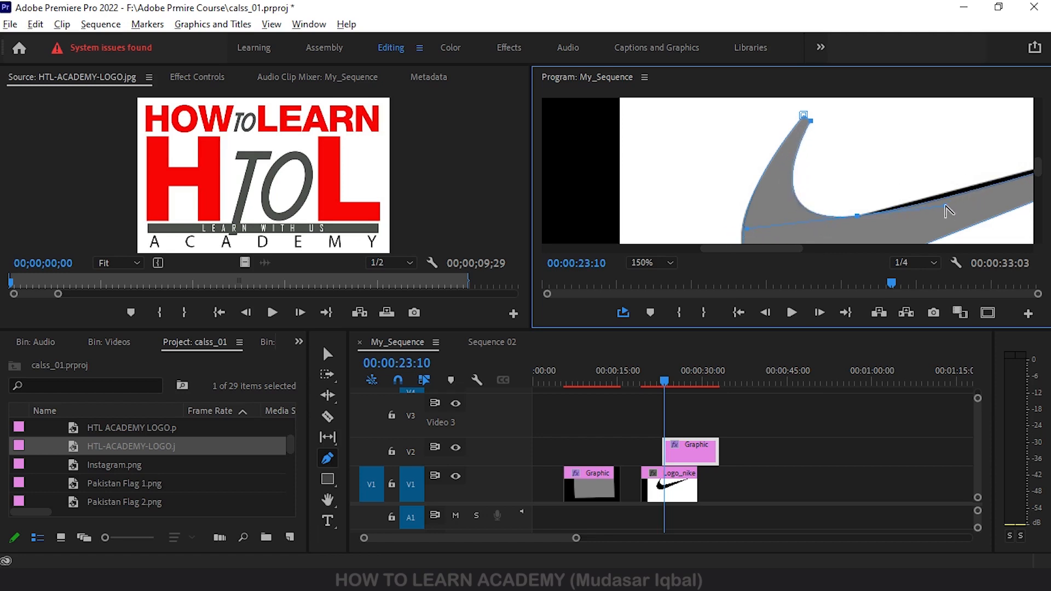
pyautogui.moveTo(945, 206); pyautogui.dragTo(919, 204)
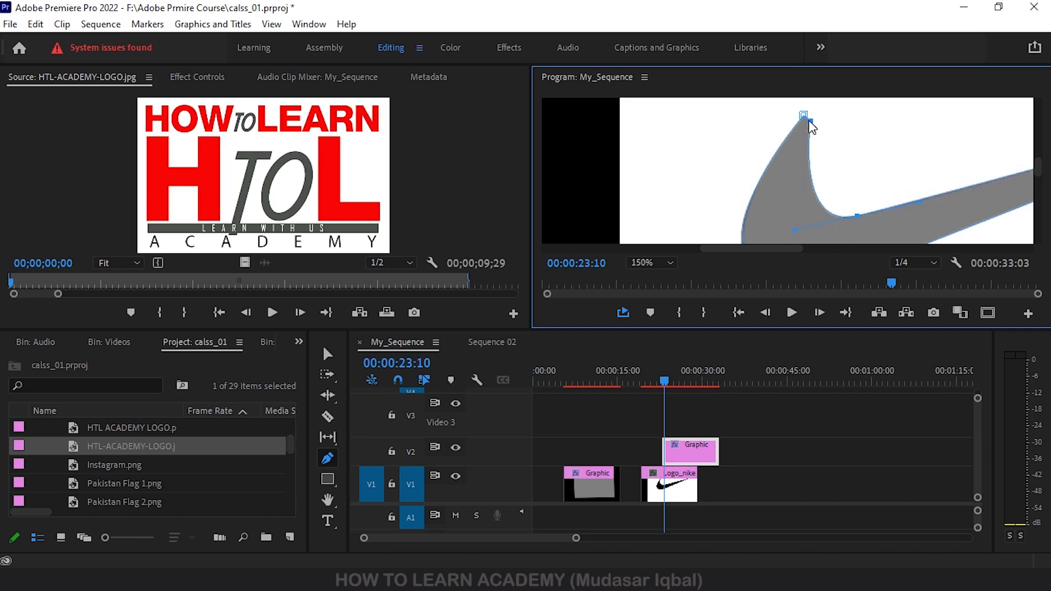
# Set the Program monitor zoom to 200% and fine-tune the traced path's anchor points at the swoosh's left and right tips
pyautogui.click(659, 263)
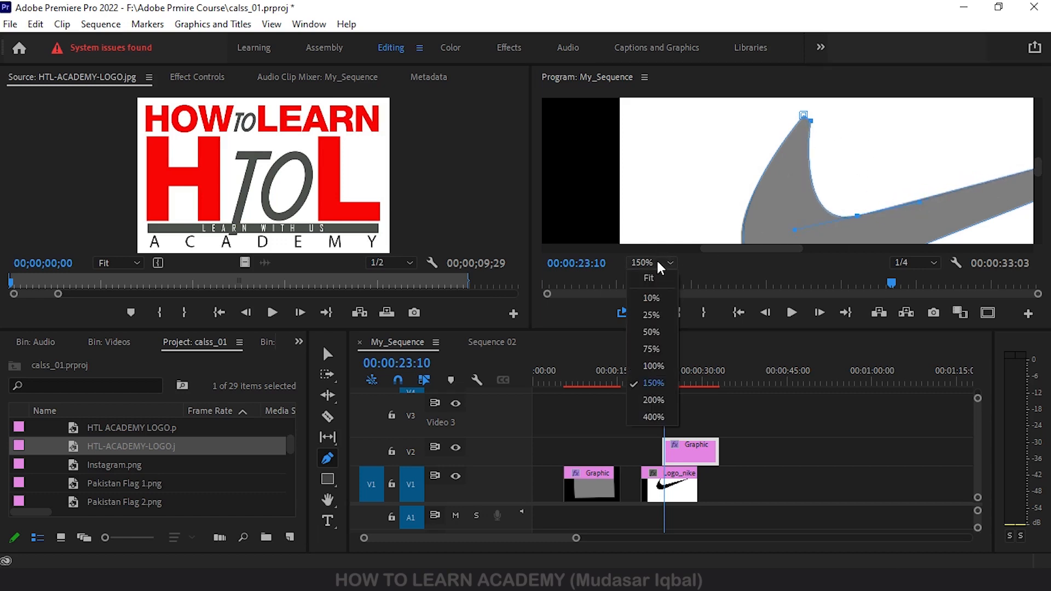
pyautogui.click(646, 398)
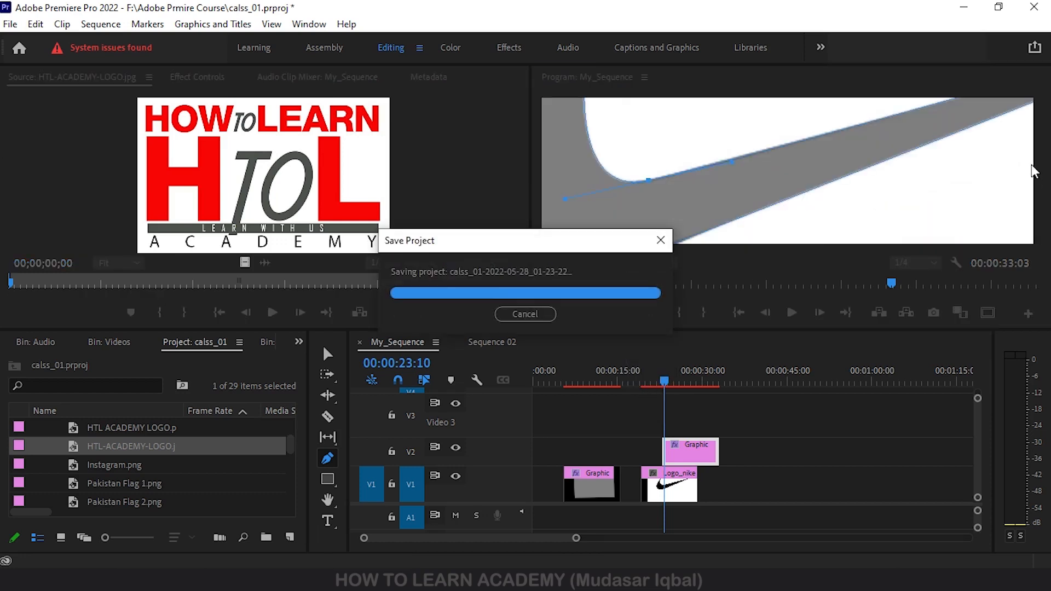
pyautogui.scroll(3, 1039, 175)
pyautogui.scroll(-2, 1038, 175)
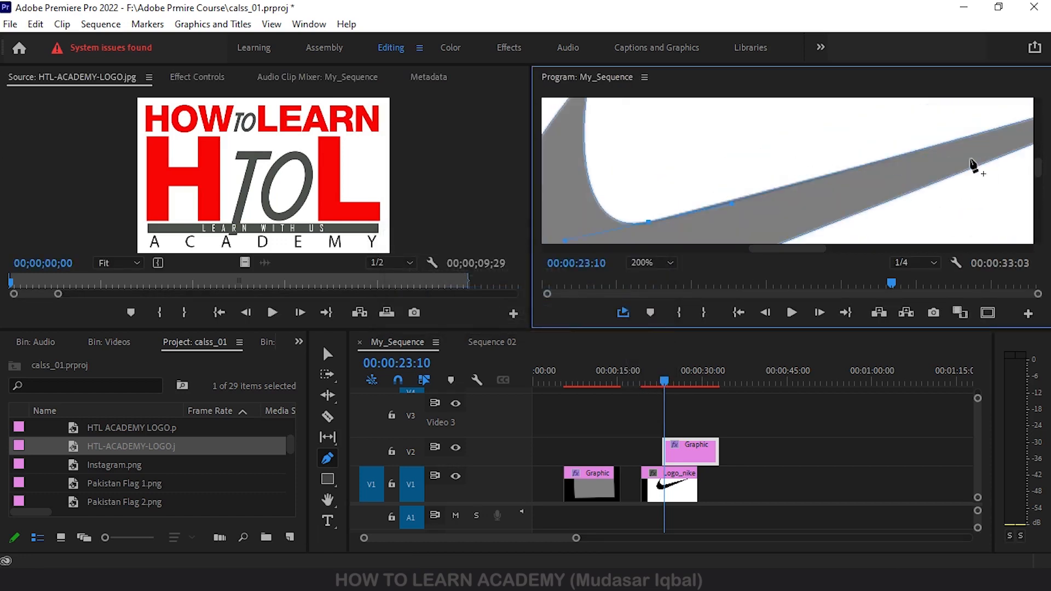
pyautogui.scroll(3, 1039, 169)
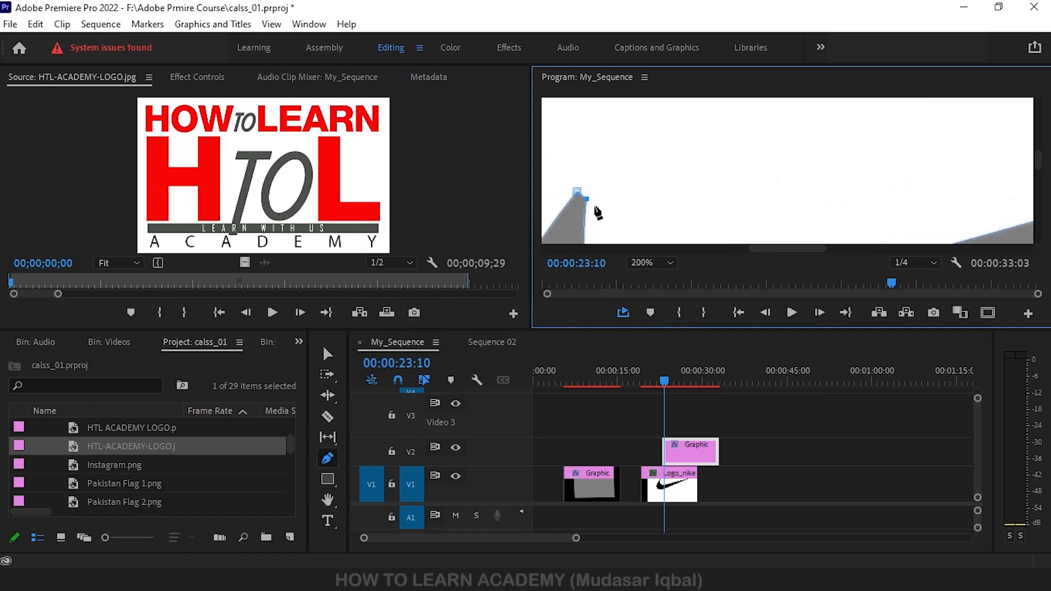
pyautogui.moveTo(586, 200); pyautogui.dragTo(581, 197)
pyautogui.moveTo(781, 247); pyautogui.dragTo(824, 202)
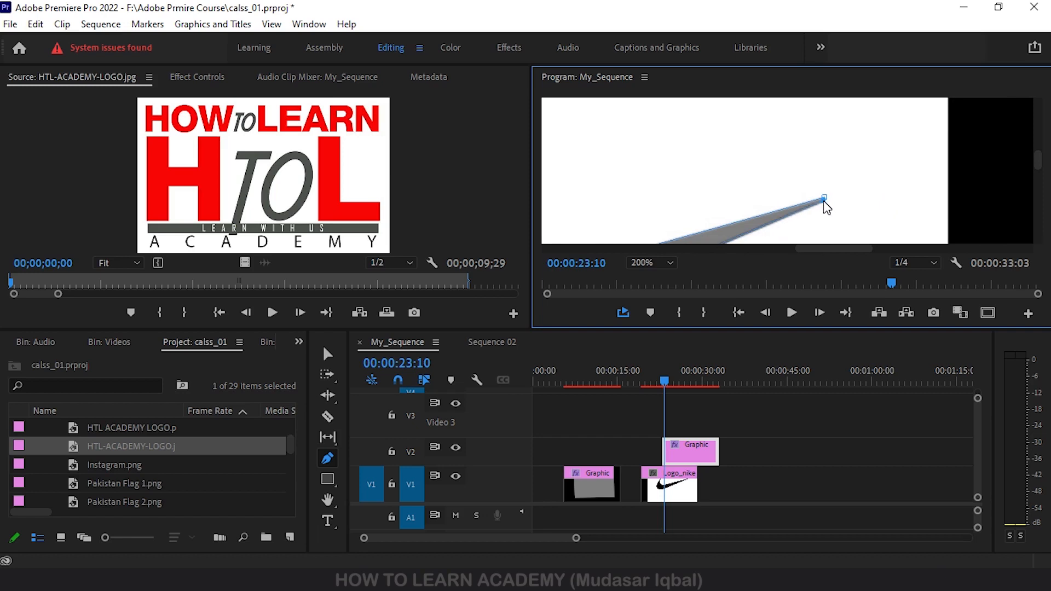
# Fit the Program monitor view, move the traced graphic clip onto V1 after the Nike logo clip, and place the playhead over it
pyautogui.click(661, 263)
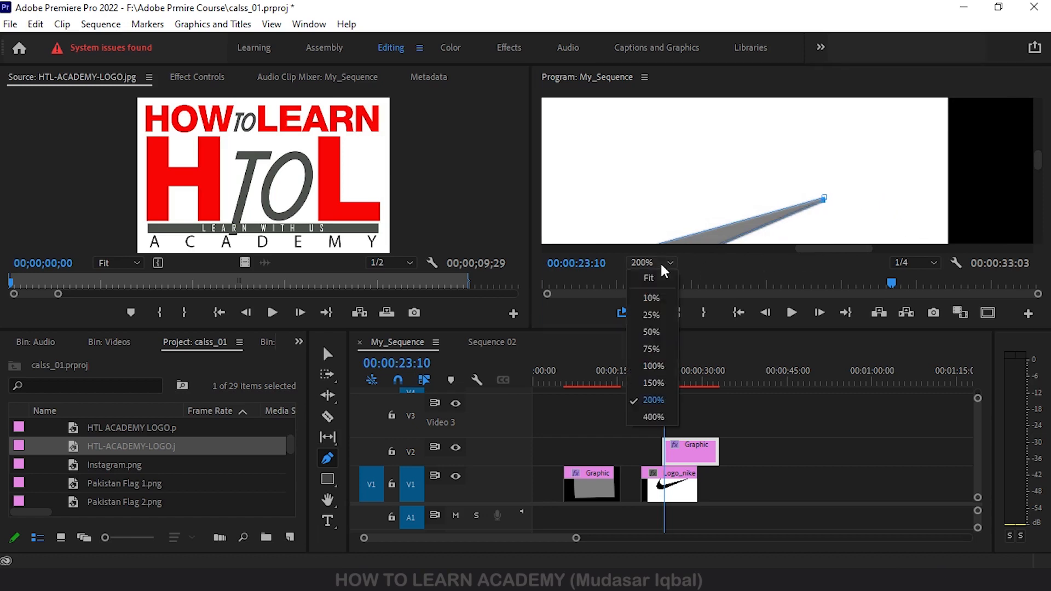
pyautogui.click(657, 277)
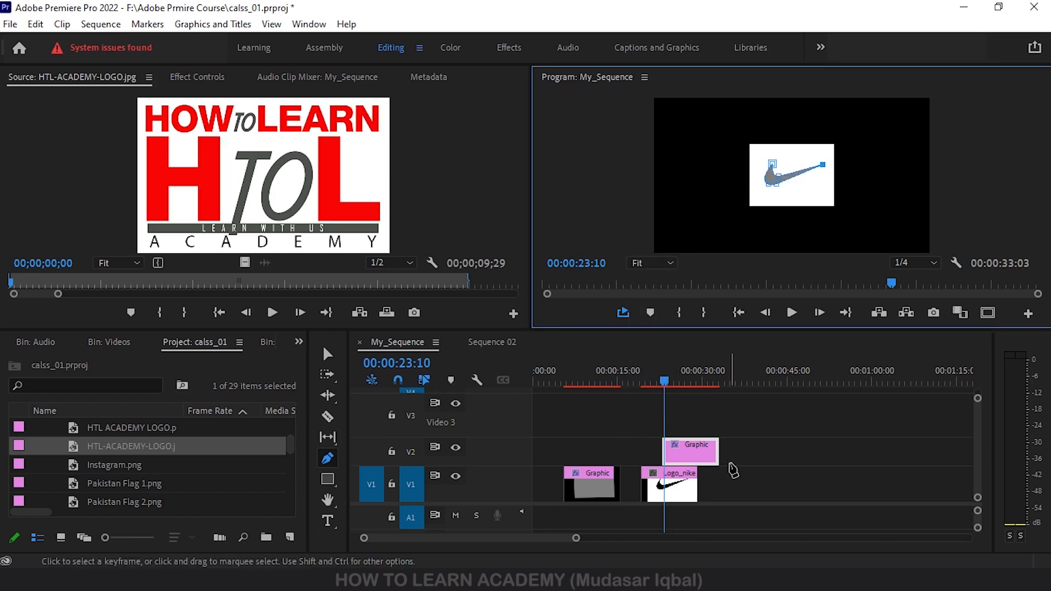
pyautogui.click(335, 357)
pyautogui.moveTo(687, 452); pyautogui.dragTo(759, 484)
pyautogui.moveTo(745, 372); pyautogui.dragTo(752, 369)
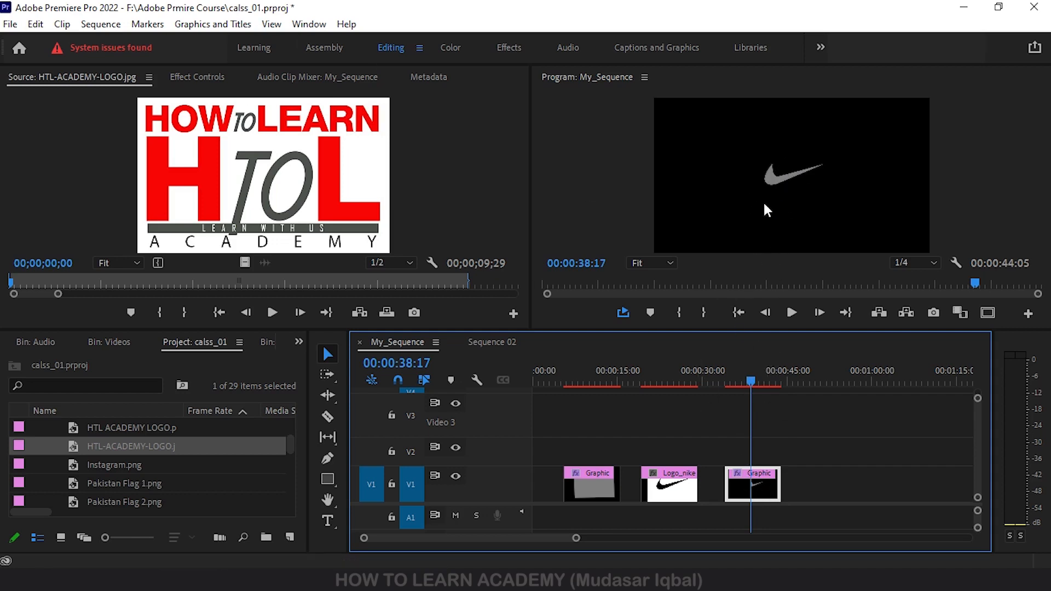
# Set the Program monitor zoom to 50% and show the traced graphic clip's Effect Controls with the Motion properties collapsed
pyautogui.click(657, 264)
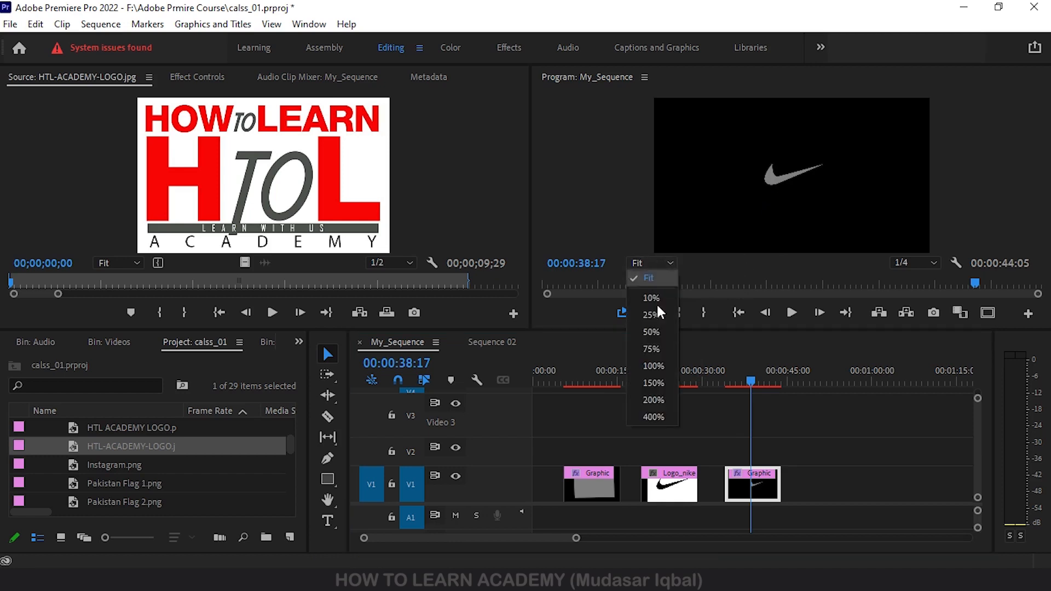
pyautogui.click(655, 382)
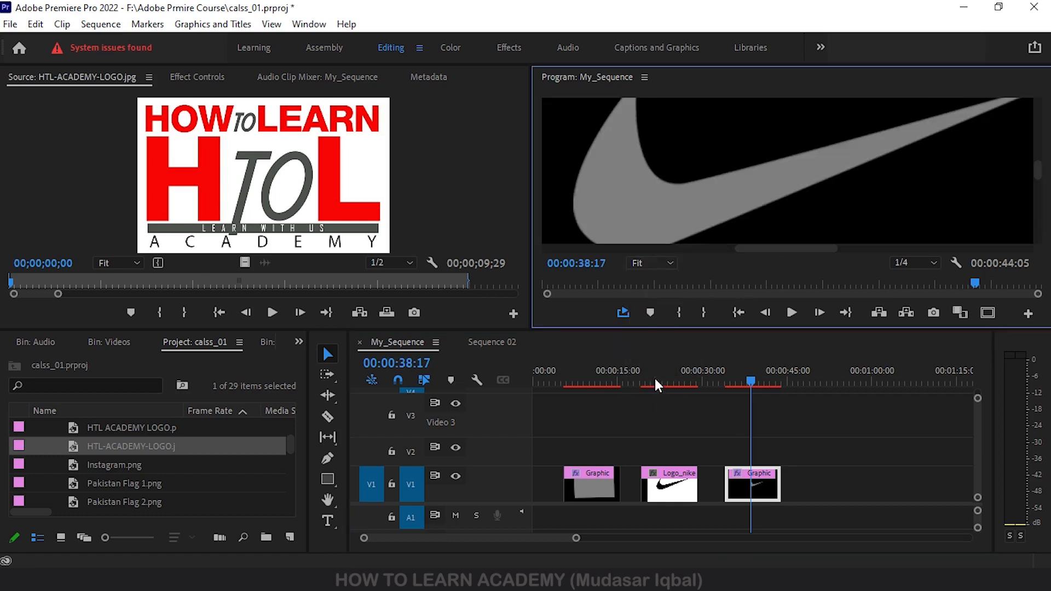
pyautogui.click(646, 261)
pyautogui.click(644, 343)
pyautogui.click(744, 484)
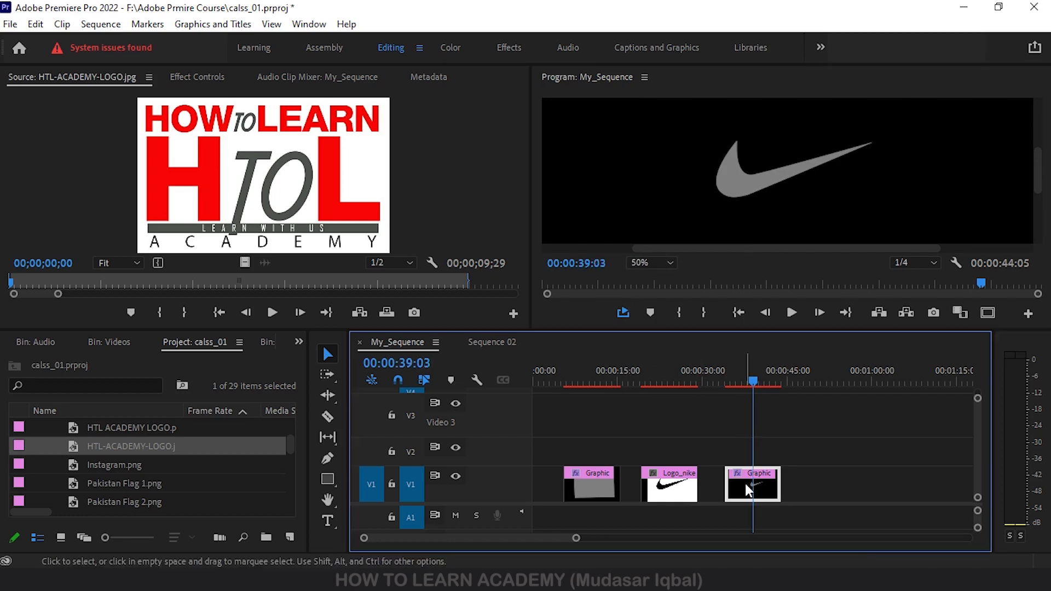
pyautogui.click(185, 76)
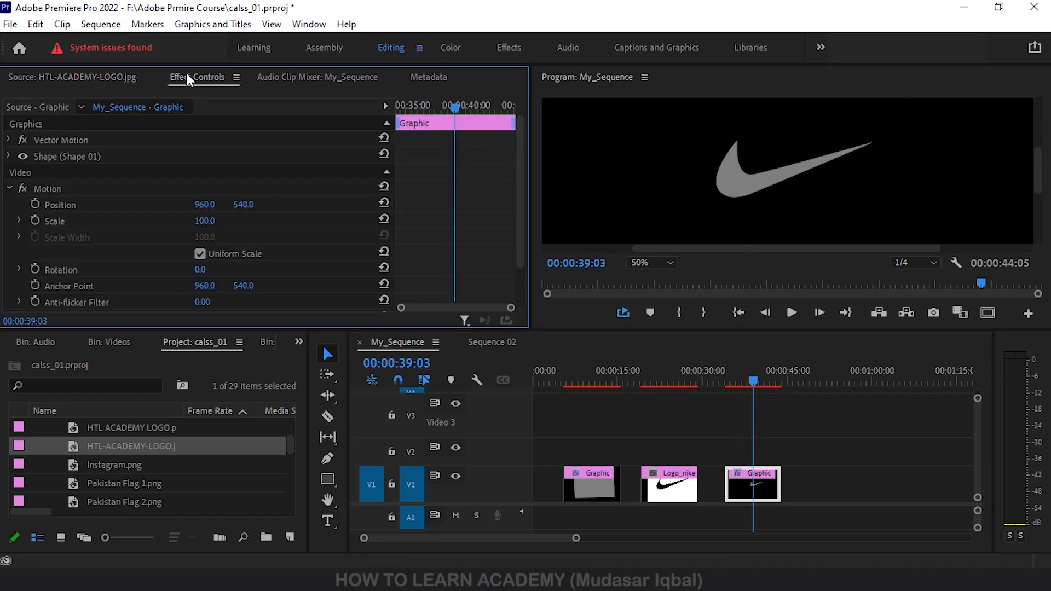
pyautogui.click(10, 188)
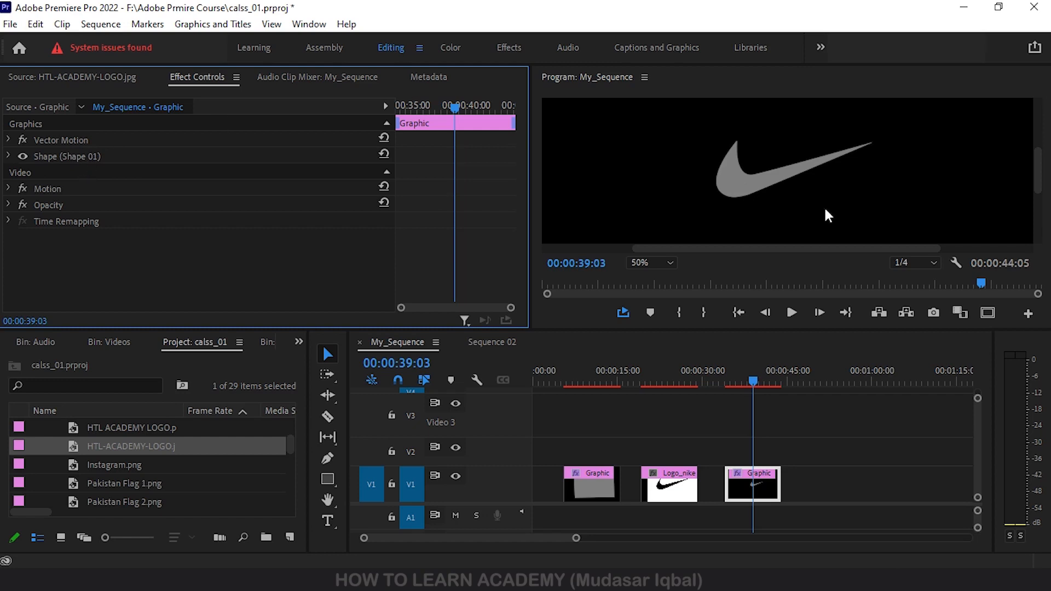
# Draw a closed four-point shape with the Pen tool over the swoosh's right end, inside the same graphic clip
pyautogui.click(751, 494)
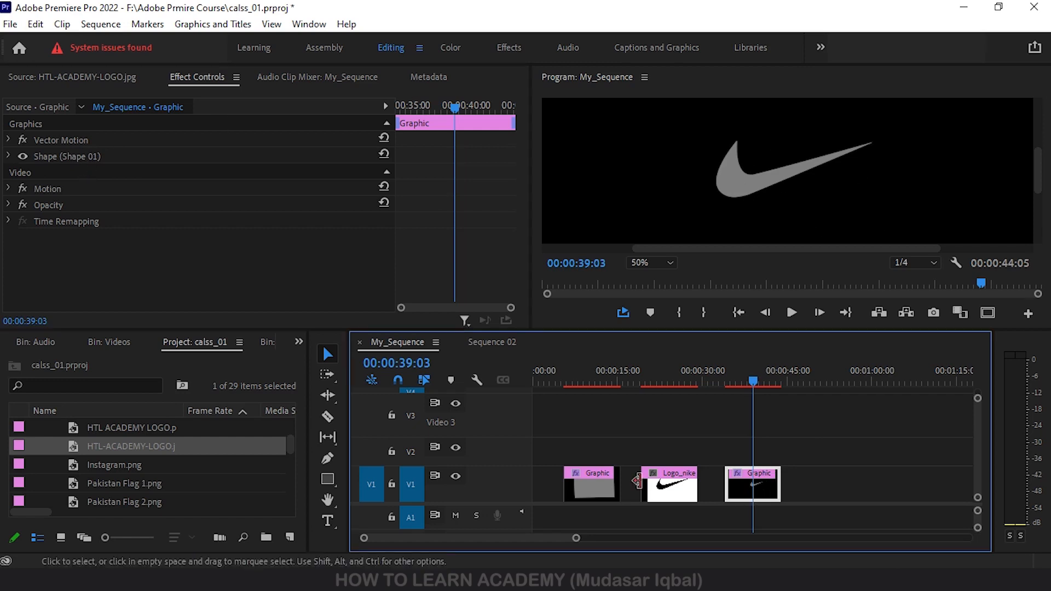
pyautogui.click(328, 458)
pyautogui.click(817, 119)
pyautogui.click(881, 116)
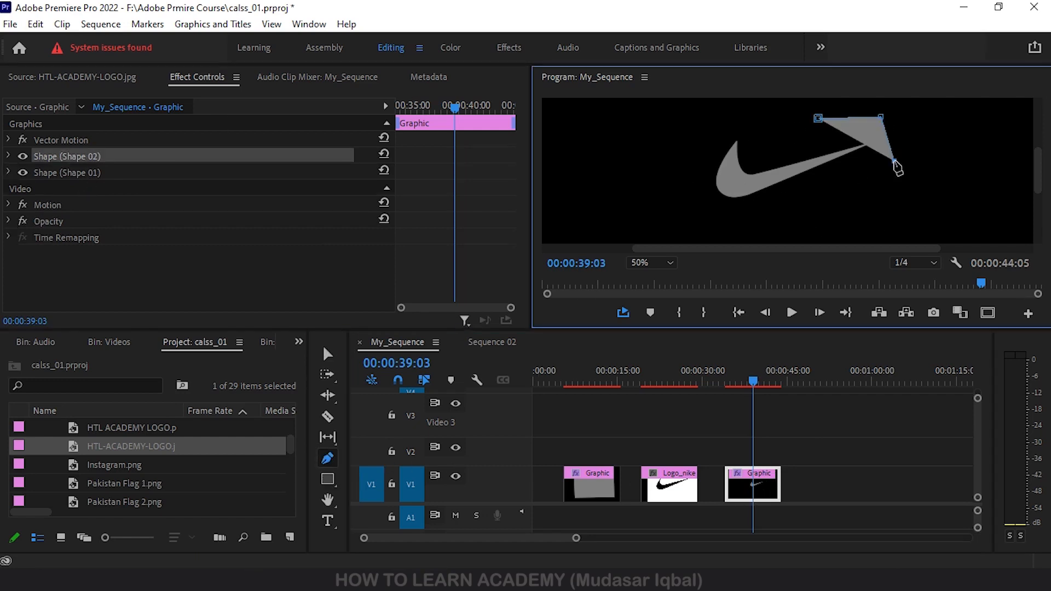
pyautogui.click(895, 160)
pyautogui.click(836, 200)
pyautogui.click(818, 119)
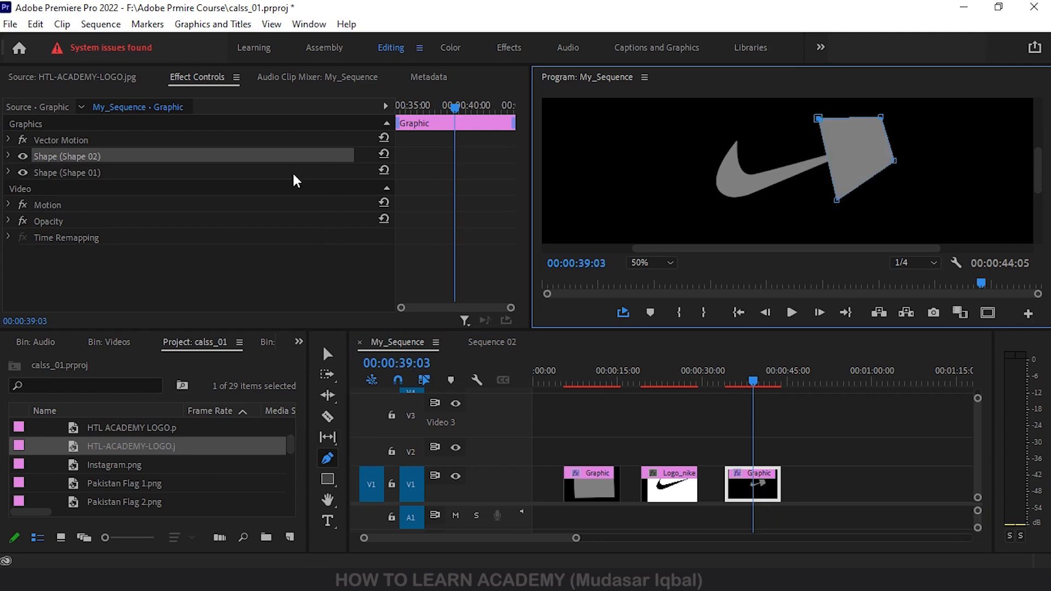
# Hide Shape 02, select Shape 01 with the Selection tool active, and expand its properties in Effect Controls
pyautogui.click(21, 156)
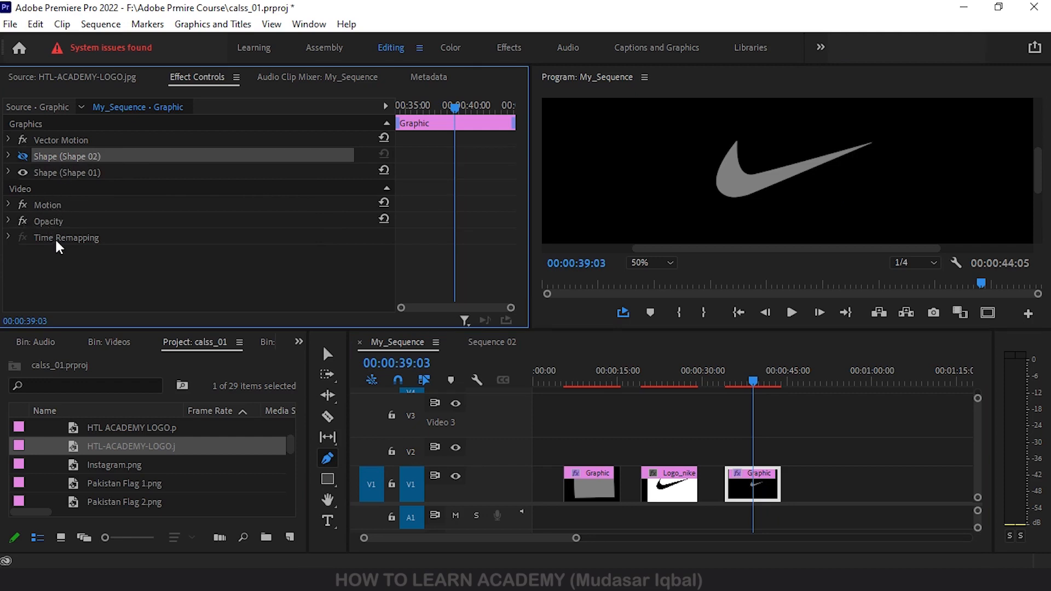
pyautogui.click(53, 174)
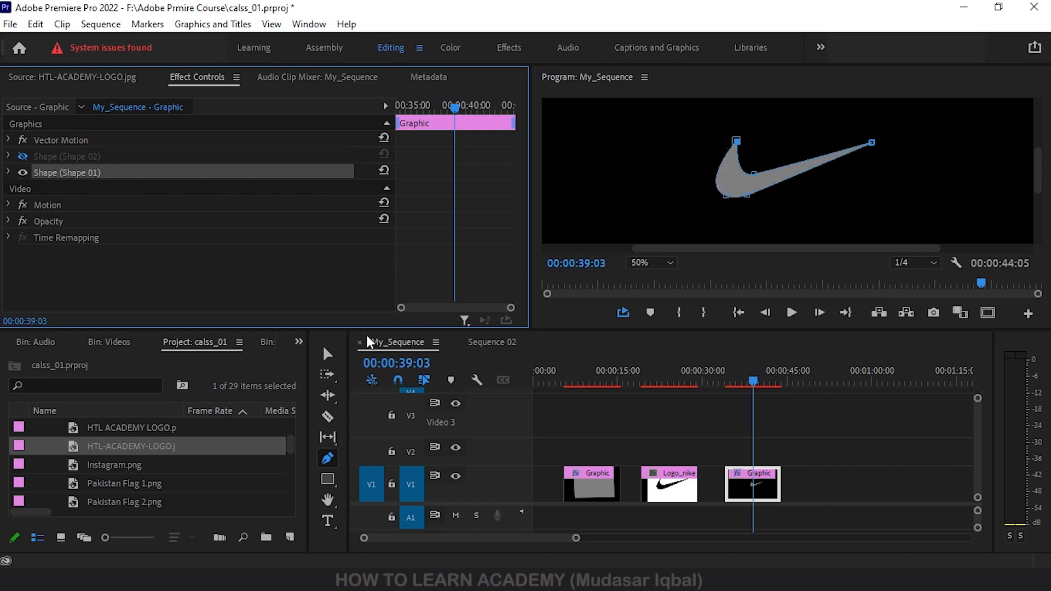
pyautogui.click(327, 355)
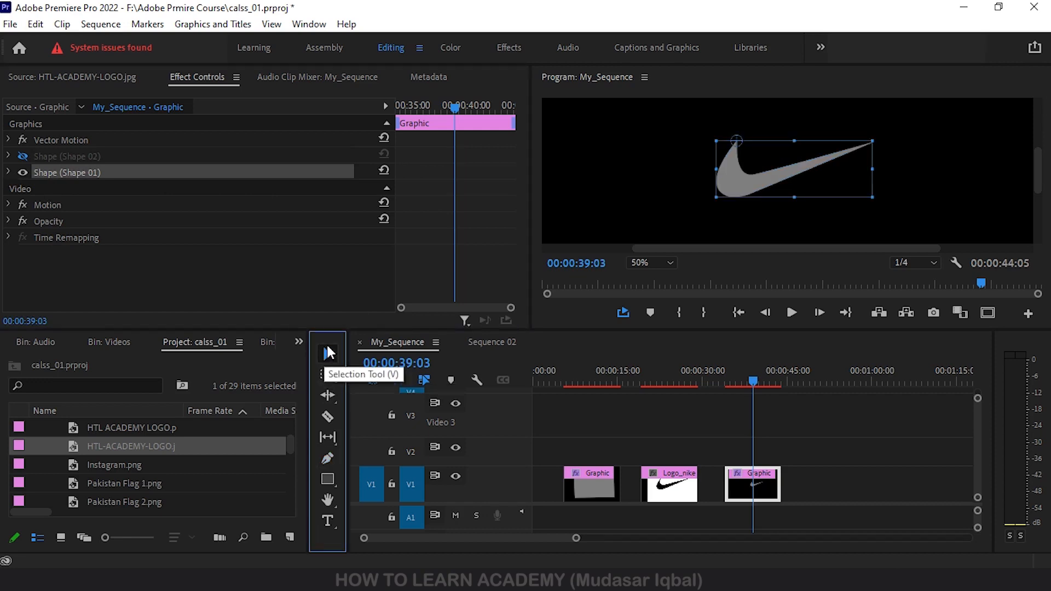
pyautogui.click(9, 173)
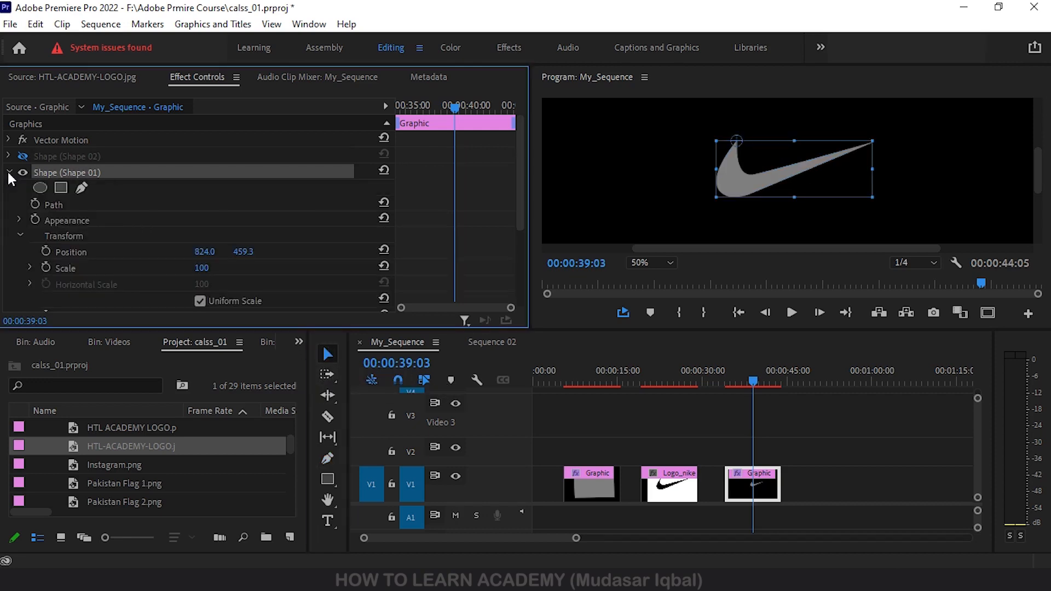
# Expand Shape 01's Appearance properties and set its fill to solid red FF0000
pyautogui.click(19, 234)
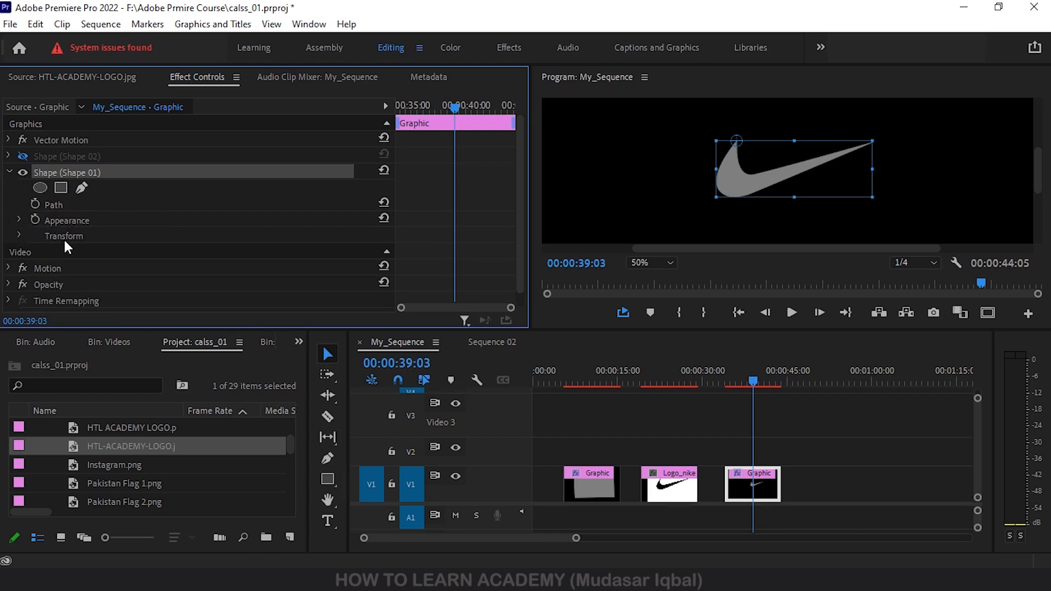
pyautogui.click(17, 219)
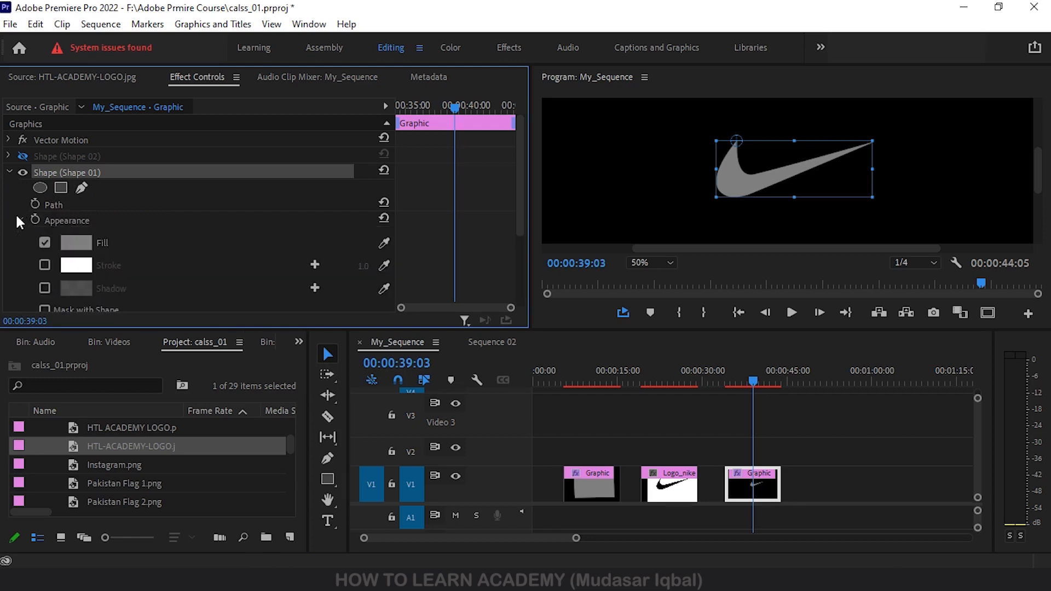
pyautogui.scroll(-1, 111, 226)
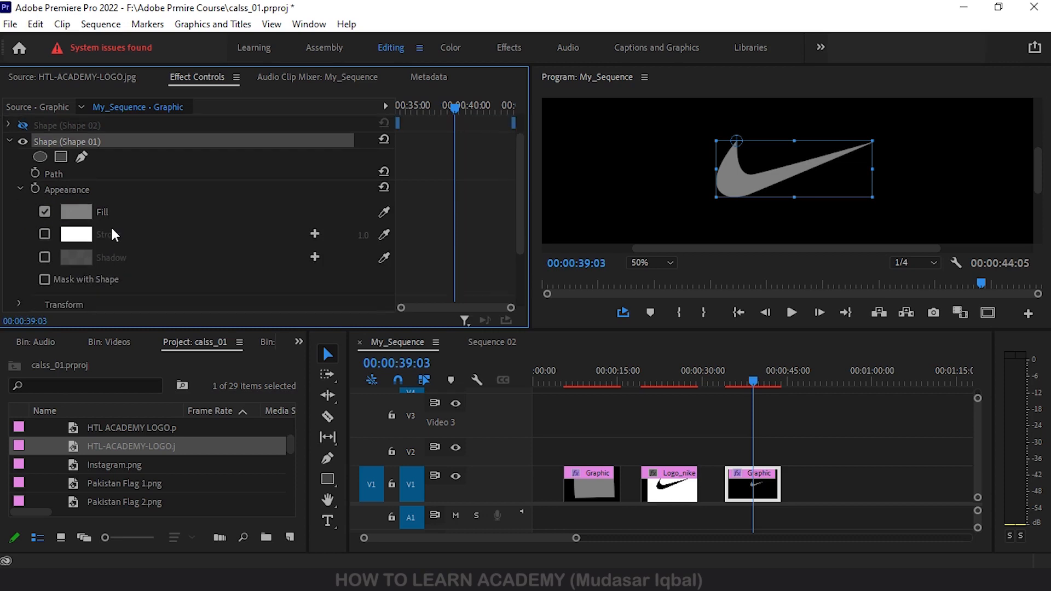
pyautogui.click(79, 212)
pyautogui.moveTo(399, 262)
pyautogui.mouseDown()
pyautogui.moveTo(393, 323)
pyautogui.moveTo(443, 353)
pyautogui.mouseUp()
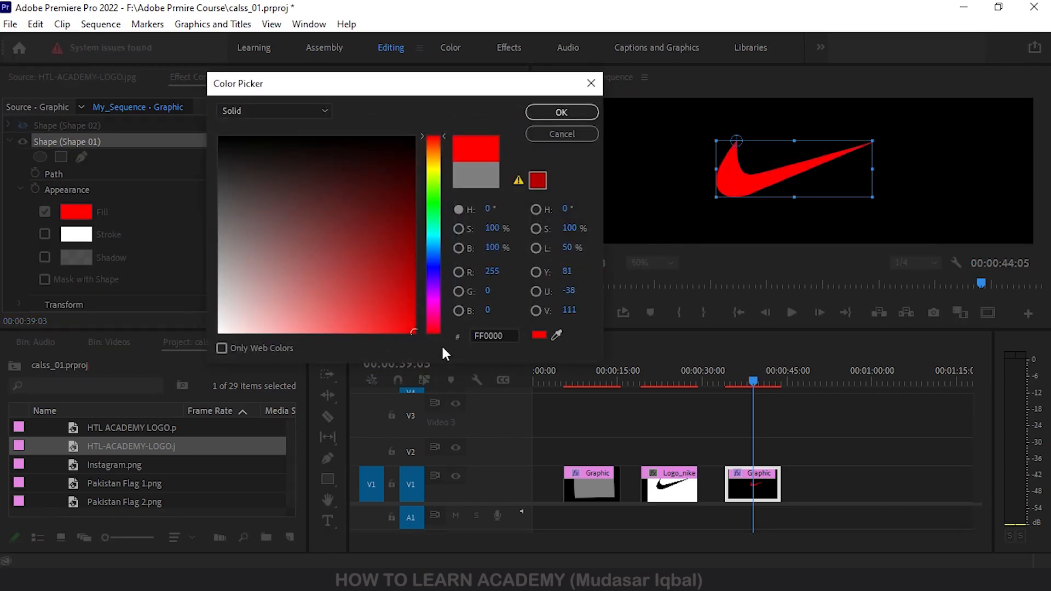
pyautogui.click(559, 113)
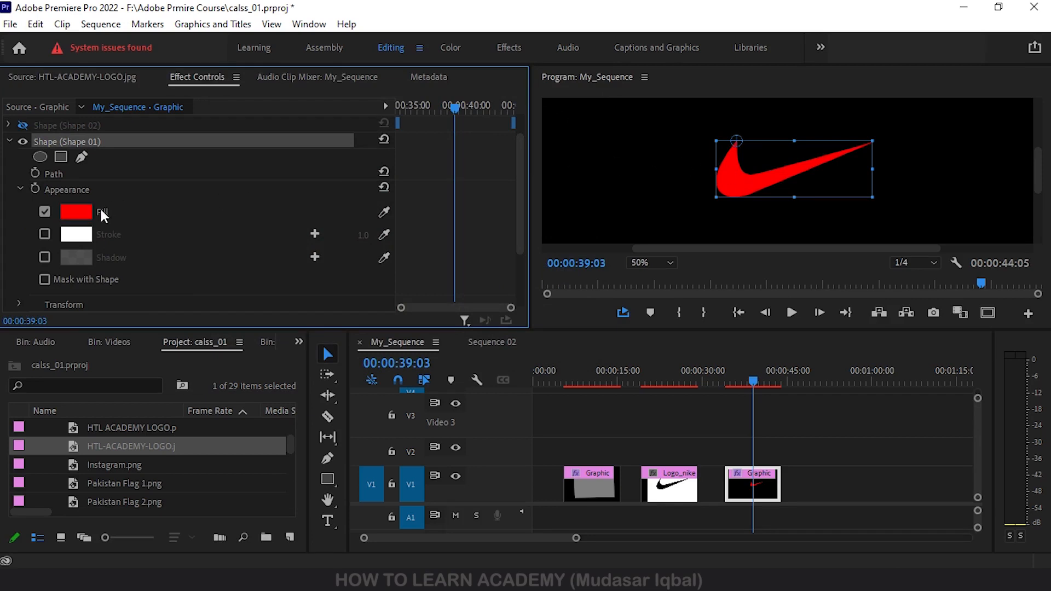
# Try a Linear Gradient fill on Shape 01 and discard the change
pyautogui.click(62, 212)
pyautogui.click(272, 114)
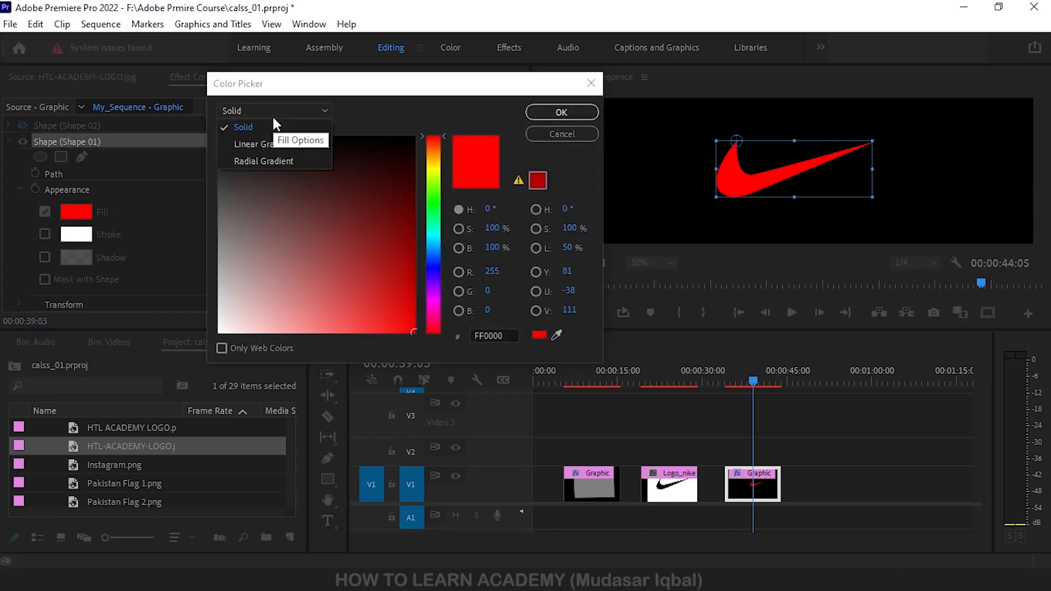
pyautogui.click(271, 145)
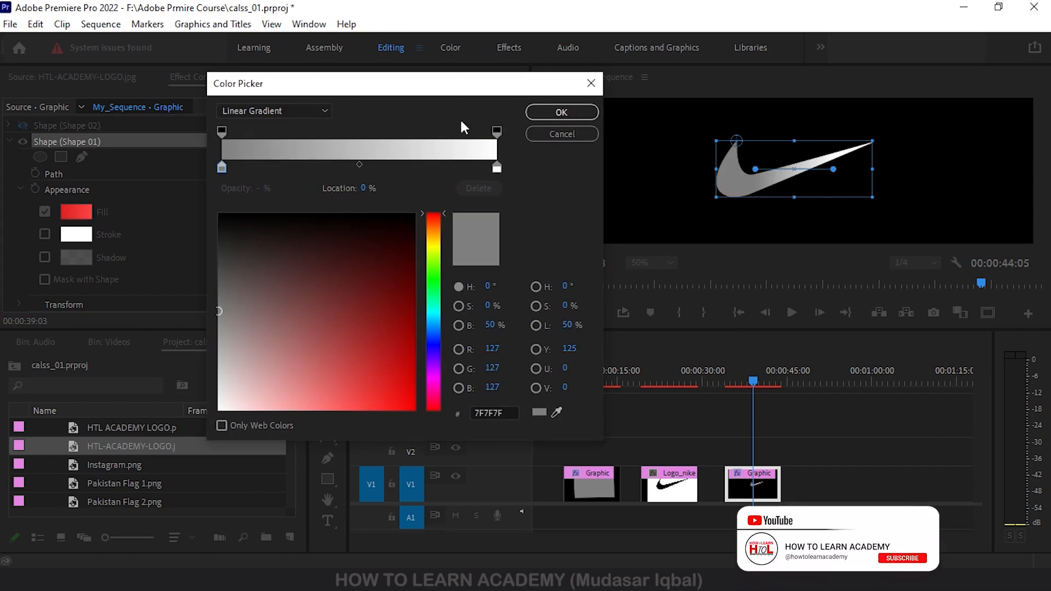
pyautogui.click(562, 134)
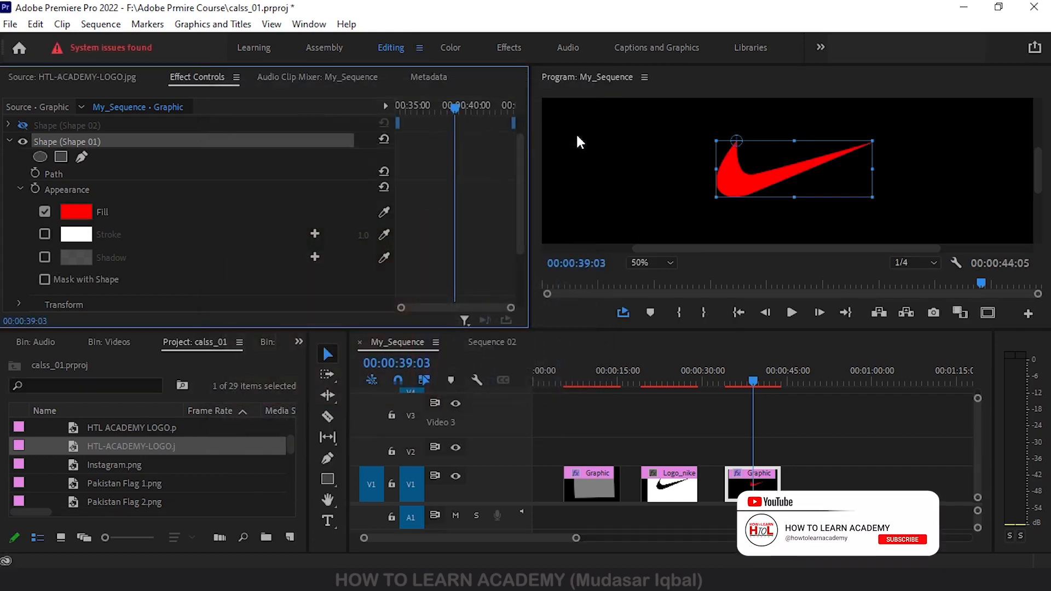
pyautogui.click(78, 214)
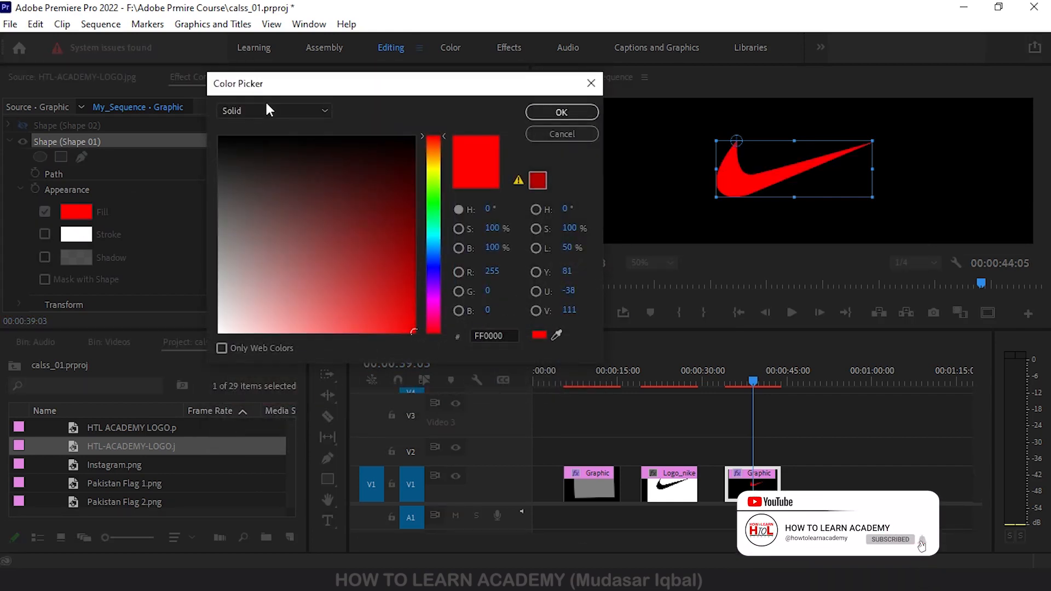
pyautogui.click(561, 133)
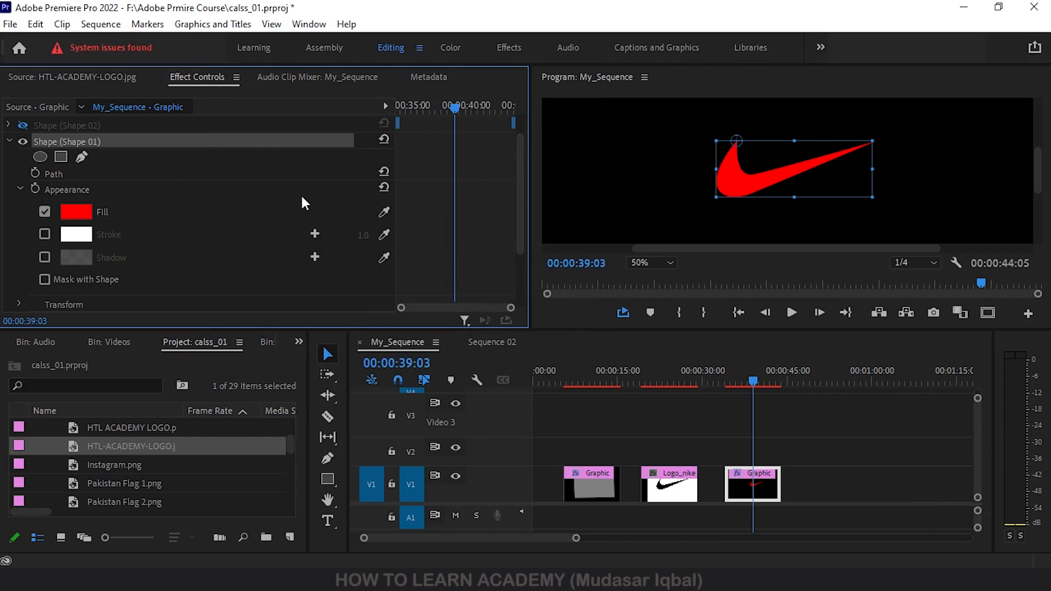
# Enable a white stroke of width 5.0 on Shape 01 and set the shape's Transform scale to 150
pyautogui.click(44, 234)
pyautogui.moveTo(363, 236); pyautogui.dragTo(355, 236)
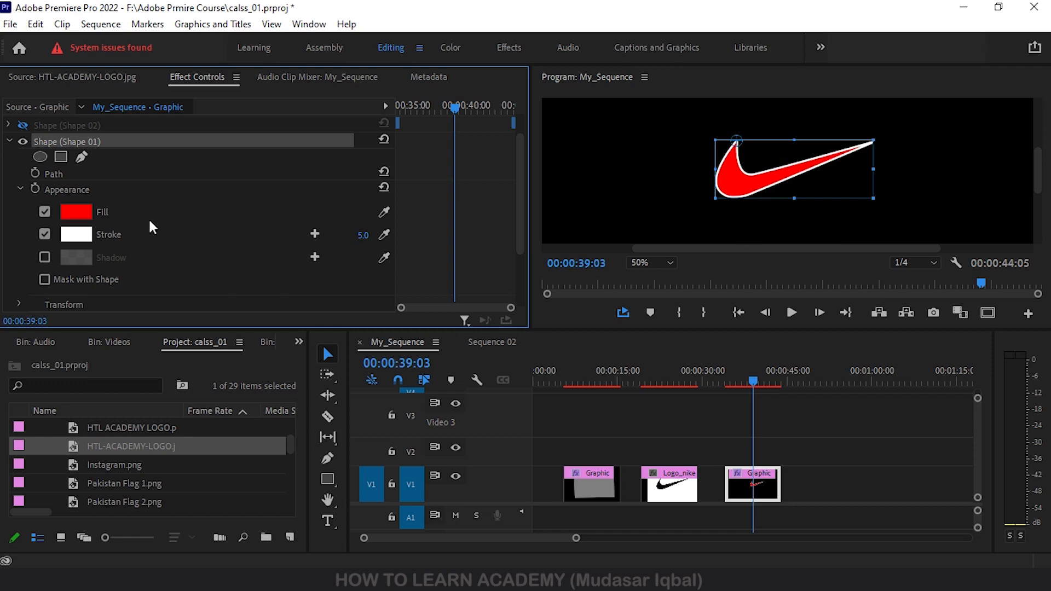
pyautogui.moveTo(520, 163); pyautogui.dragTo(520, 215)
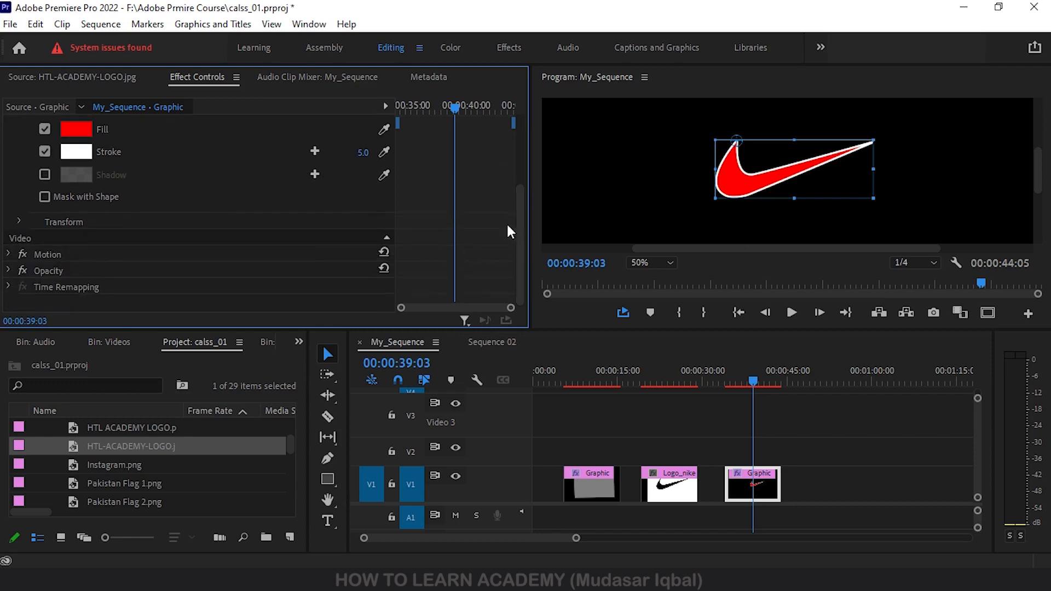
pyautogui.click(7, 255)
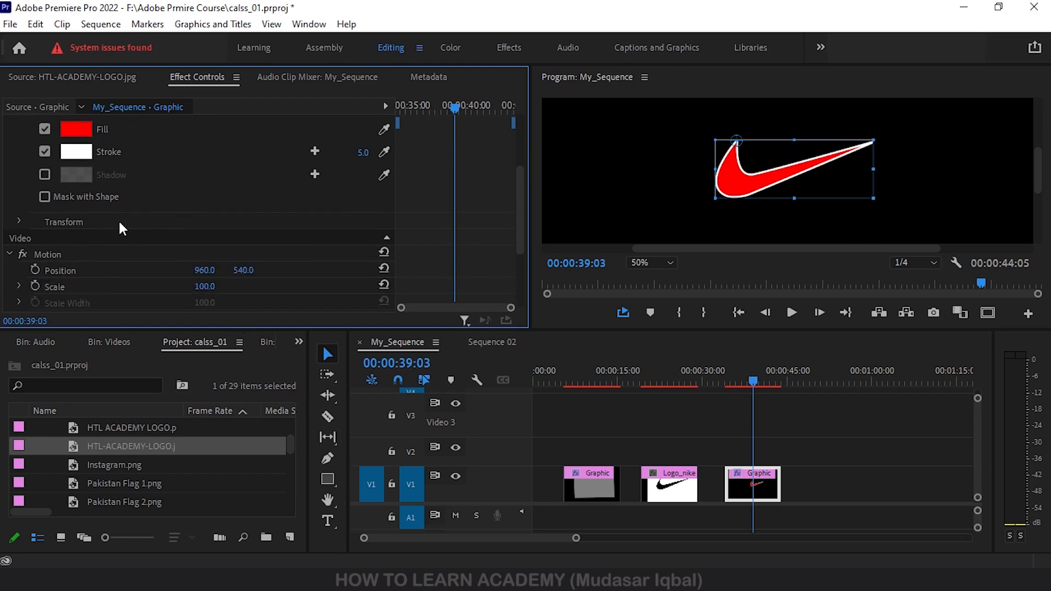
pyautogui.click(18, 223)
pyautogui.moveTo(201, 254); pyautogui.dragTo(229, 254)
pyautogui.scroll(-3, 525, 224)
pyautogui.scroll(-1, 526, 225)
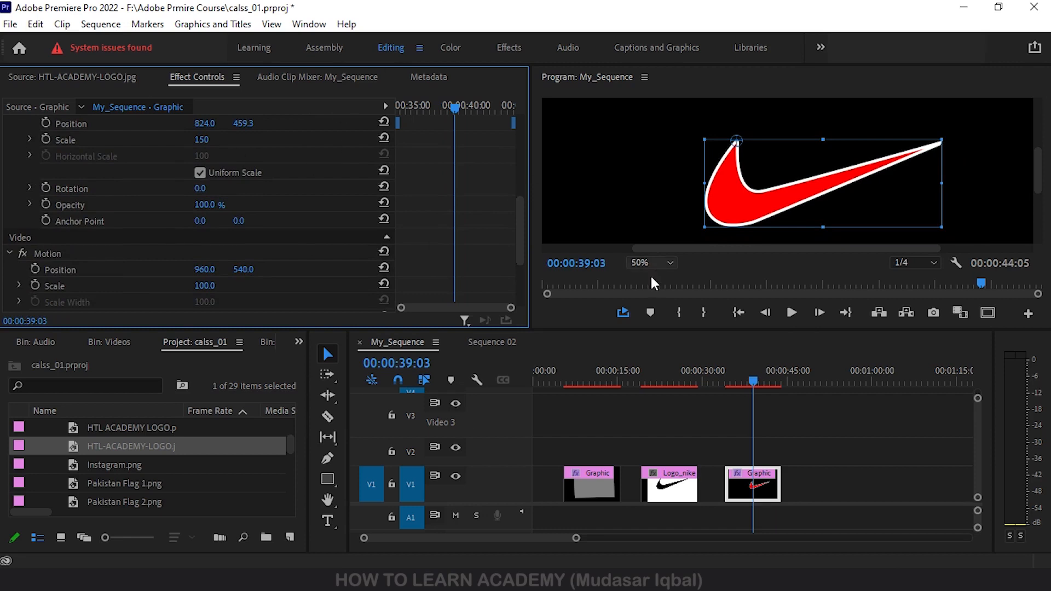
# Return to Shape 01's Appearance properties and move the playhead to 00:00:38:09 over the swoosh graphic clip
pyautogui.scroll(3, 523, 219)
pyautogui.scroll(3, 532, 186)
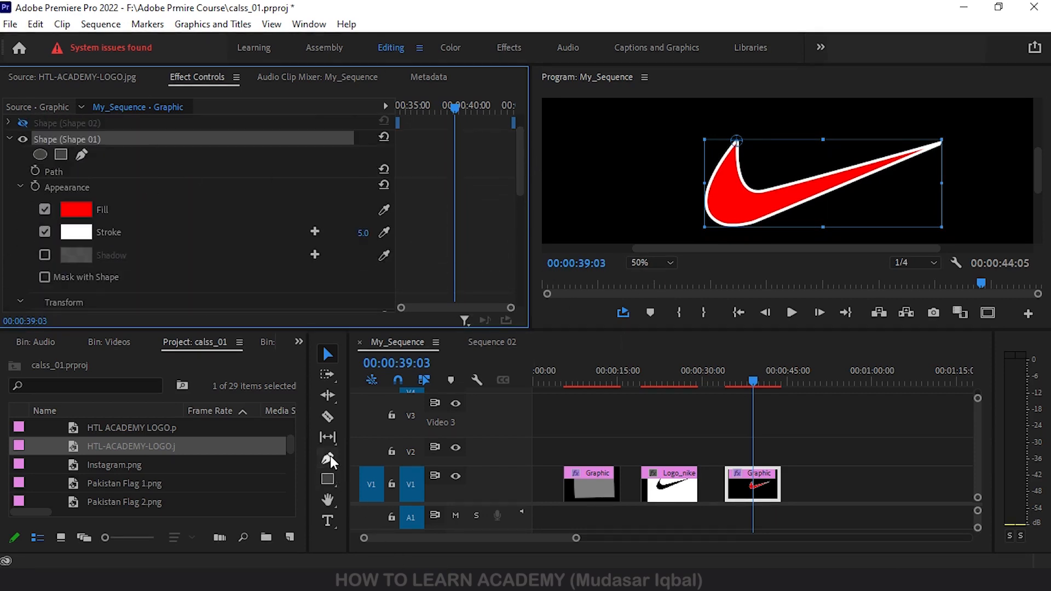
pyautogui.moveTo(710, 382); pyautogui.dragTo(754, 381)
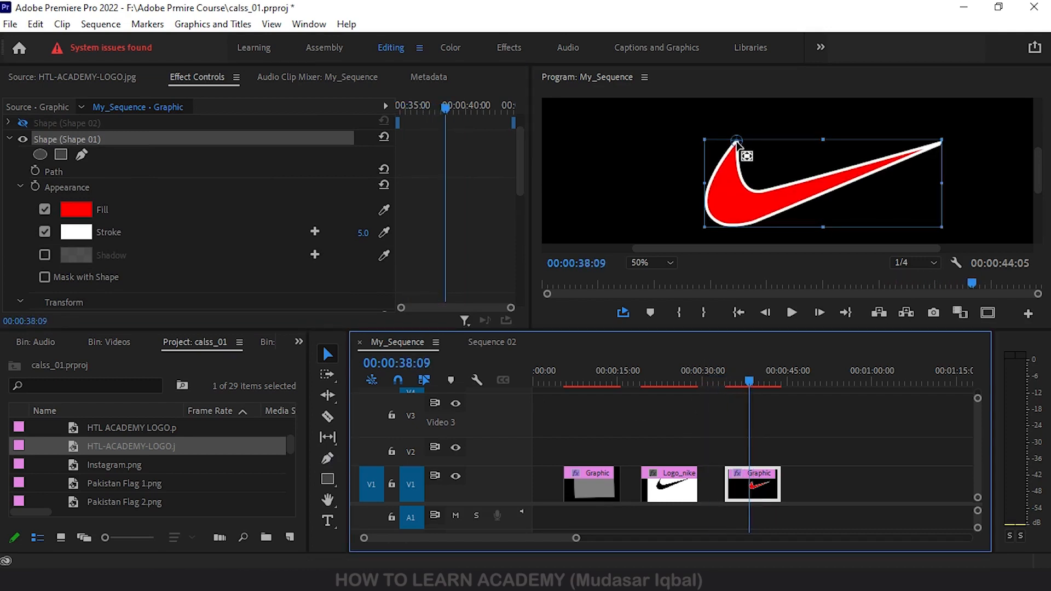